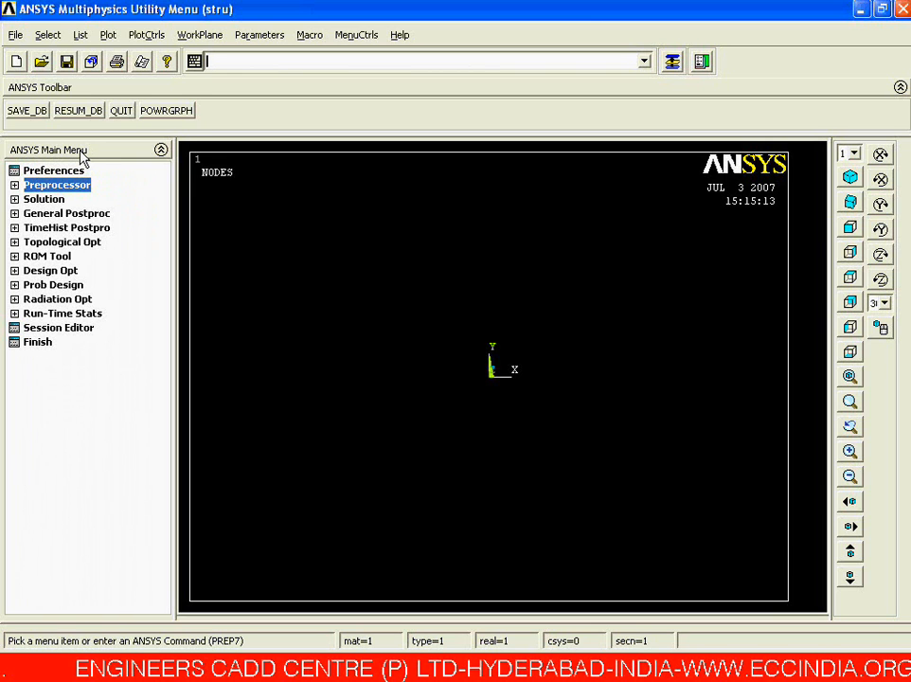
Start creating keypoints on the working plane and pick 17 scattered locations across the graphics area
left_click(49, 190)
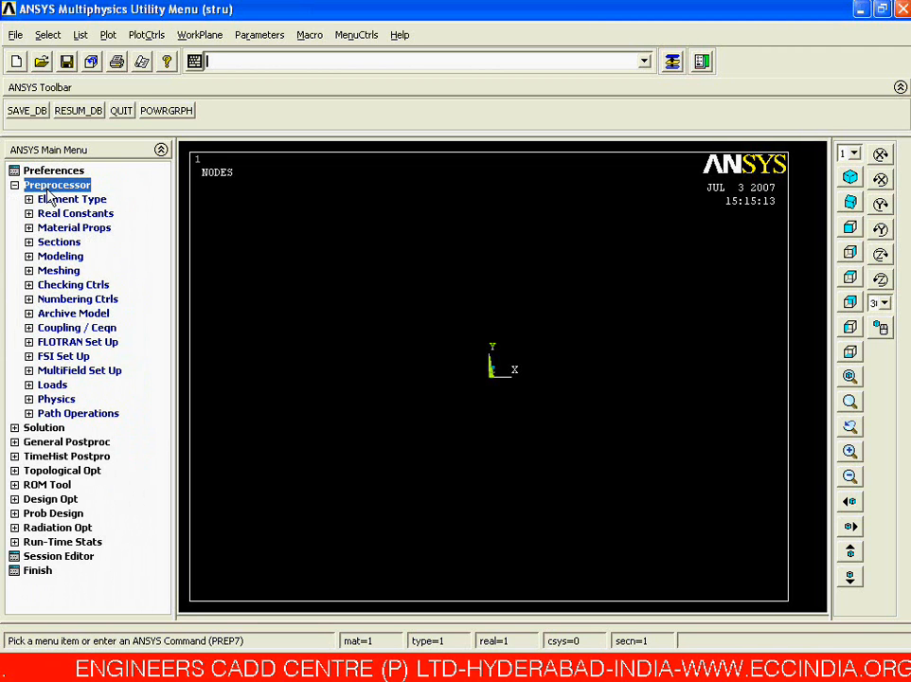
left_click(59, 256)
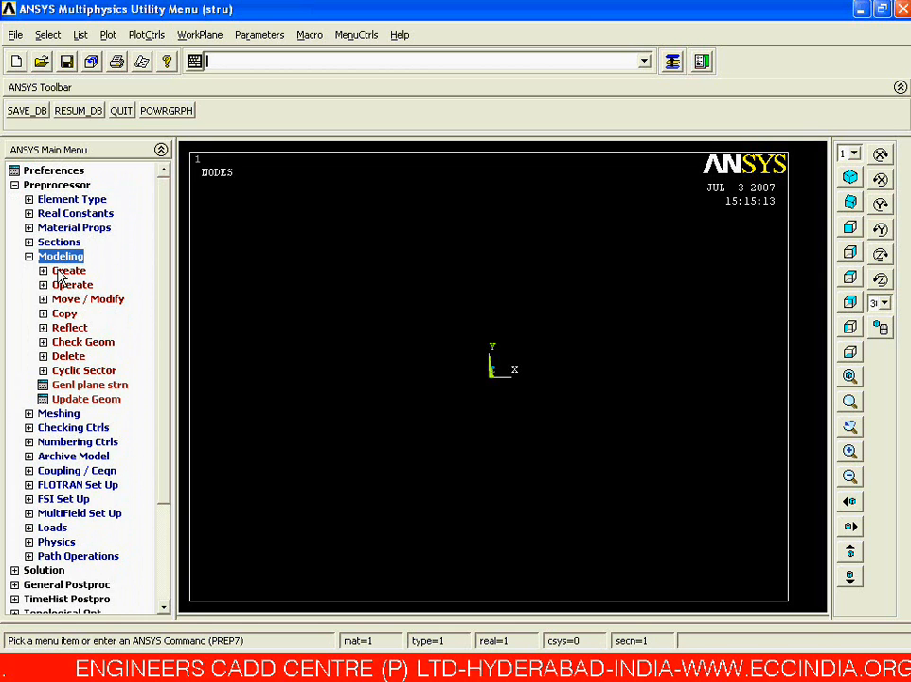
left_click(63, 272)
left_click(58, 272)
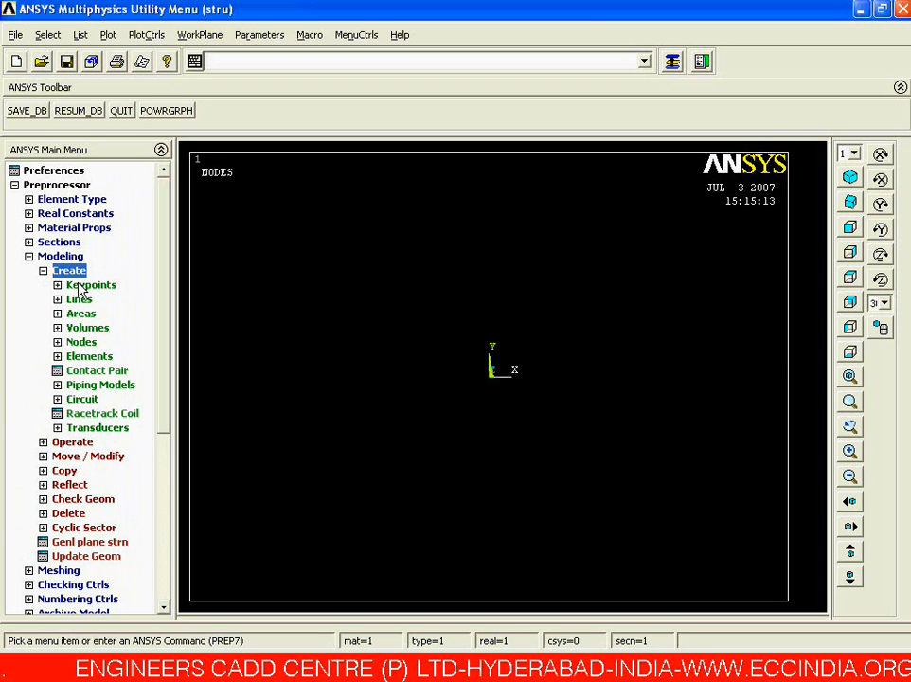
left_click(82, 290)
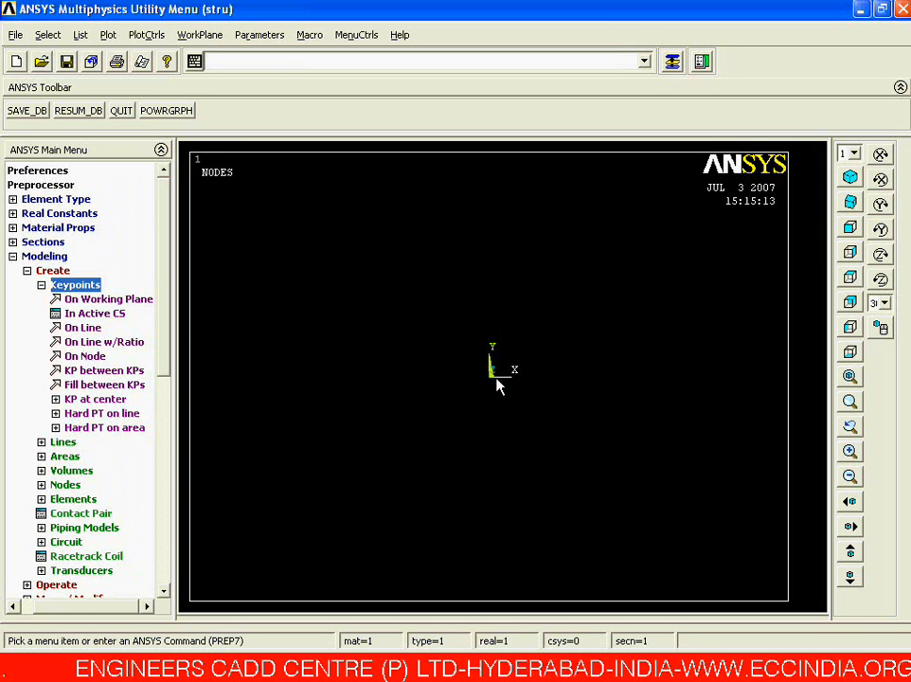
left_click(850, 179)
left_click(850, 233)
left_click(83, 300)
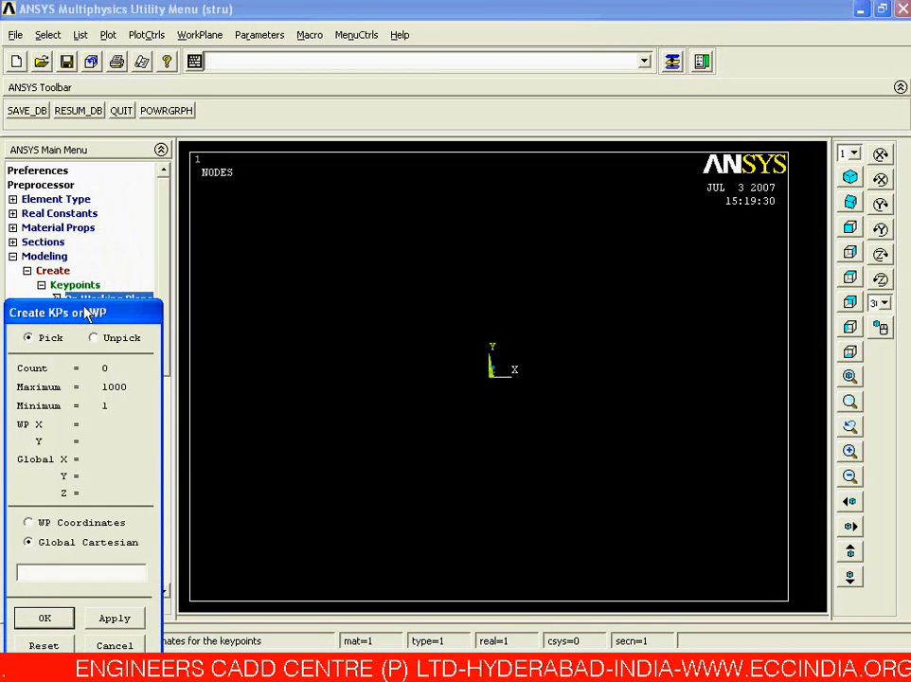
left_click_drag(95, 315, 96, 94)
left_click(235, 243)
left_click(319, 224)
left_click(557, 258)
left_click(710, 275)
left_click(727, 427)
left_click(693, 512)
left_click(539, 495)
left_click(540, 375)
left_click(403, 360)
left_click(302, 426)
left_click(217, 563)
left_click(353, 580)
left_click(539, 581)
left_click(676, 580)
left_click(591, 172)
left_click(386, 172)
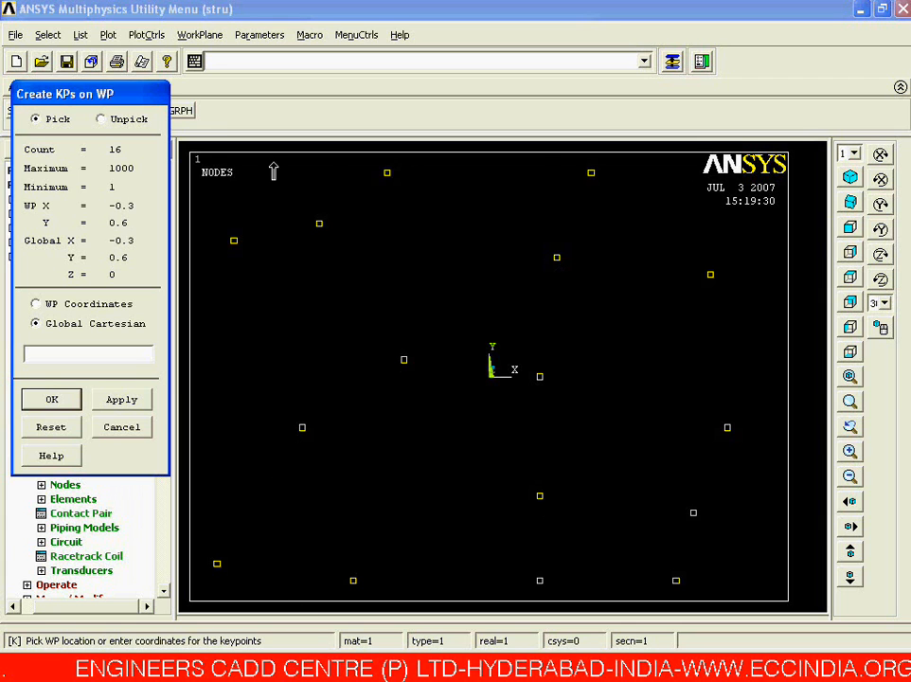
left_click(268, 191)
Unpick seven of the picked keypoint locations, mainly those around the upper, right and central parts of the plane
right_click(533, 237)
right_click(533, 248)
right_click(533, 245)
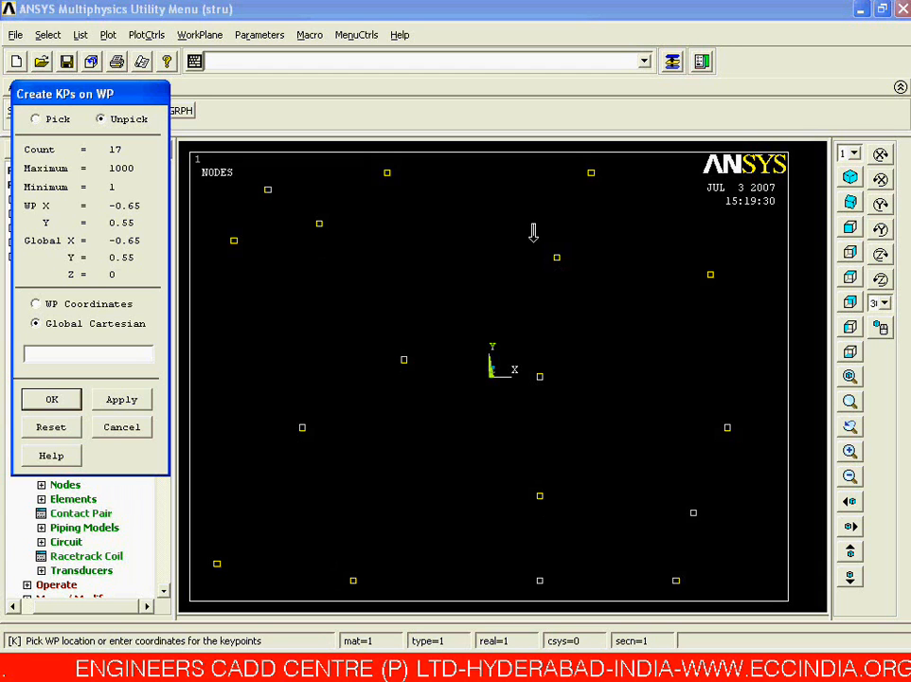
left_click(536, 242)
left_click(571, 154)
left_click(713, 254)
left_click(727, 424)
left_click(693, 509)
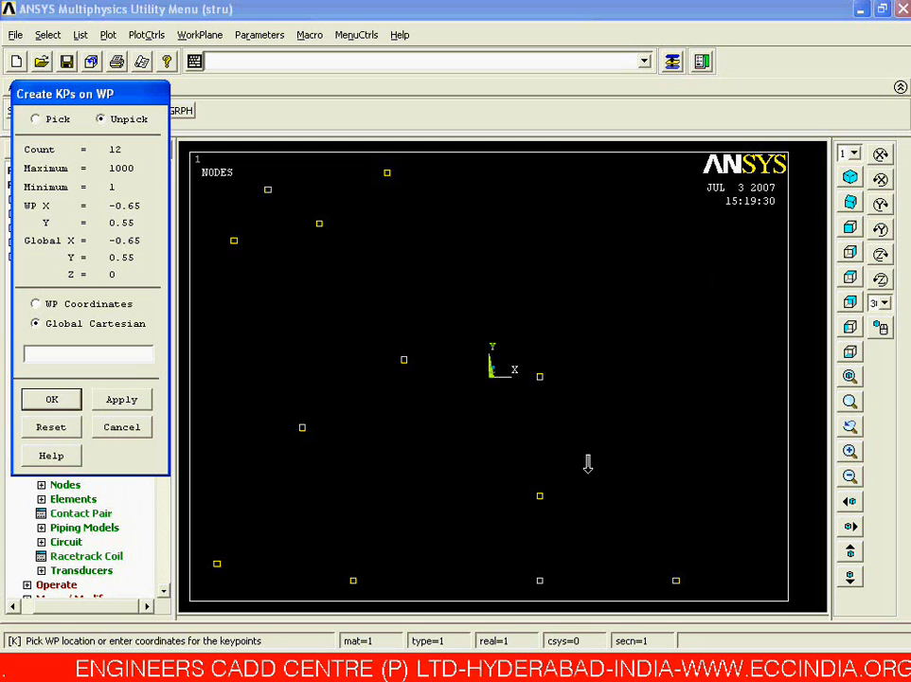
left_click(542, 461)
left_click(539, 338)
Resume picking and add seven new keypoint locations, from just above the origin around the upper and right side of the plane
right_click(397, 325)
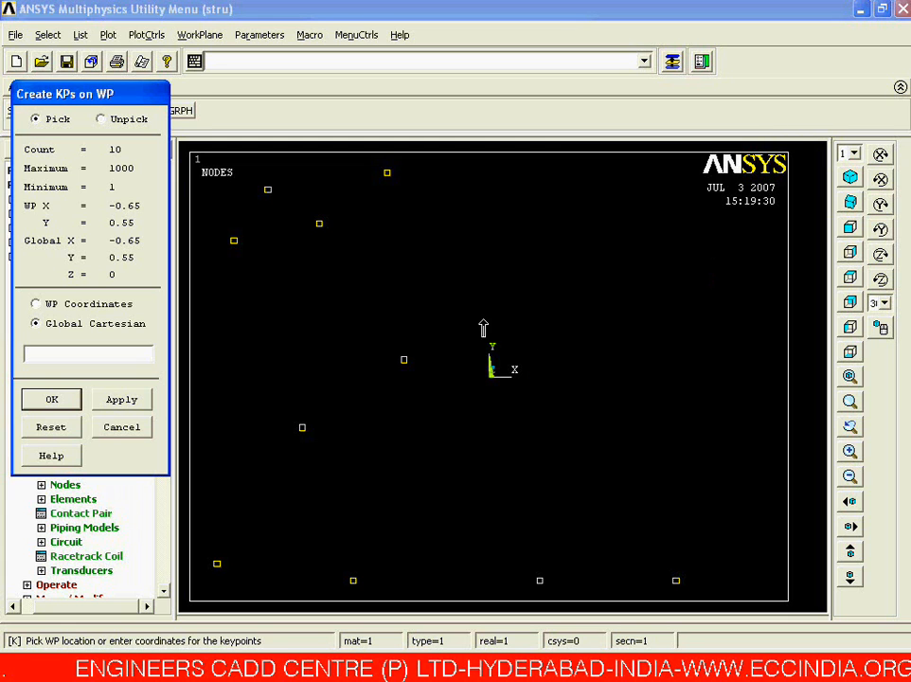
left_click(538, 291)
left_click(489, 207)
left_click(540, 173)
left_click(642, 206)
left_click(710, 257)
left_click(744, 360)
left_click(659, 443)
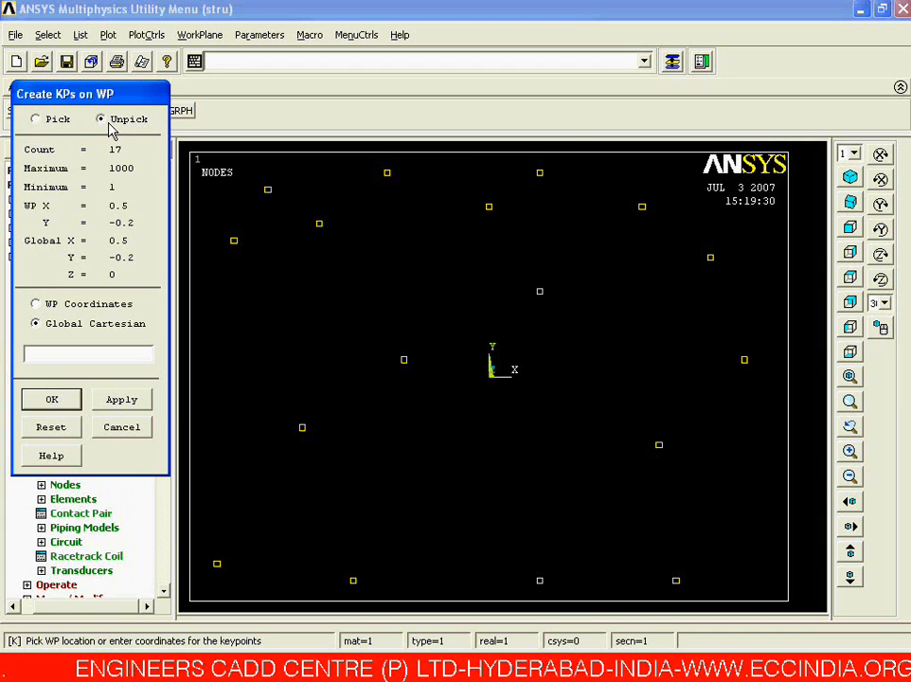
Unpick five keypoint locations in the upper left and upper middle of the plane, and create keypoints at the remaining locations
left_click(317, 218)
left_click(488, 202)
left_click(387, 171)
left_click(267, 189)
left_click(233, 240)
right_click(282, 277)
left_click(36, 398)
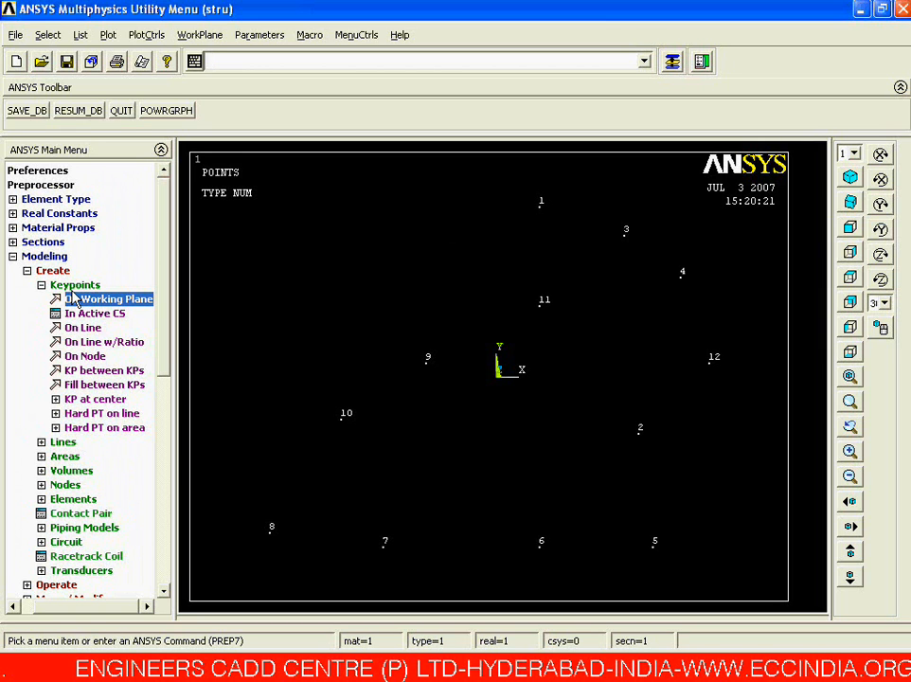
Create a keypoint between keypoints 1 and 9 using value type RATI with a ratio of 0.5
left_click(91, 370)
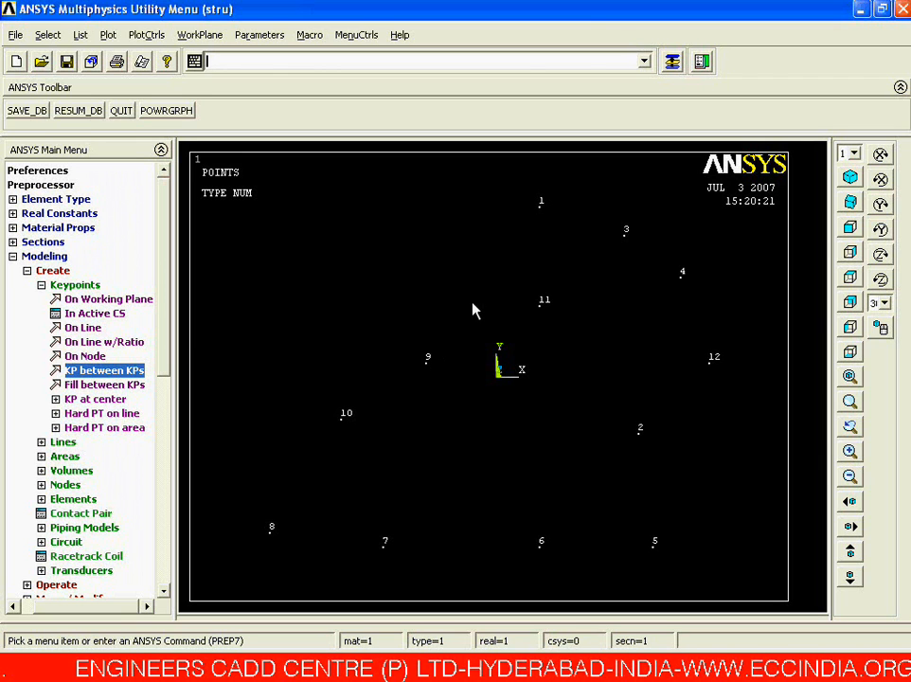
left_click(91, 375)
left_click_drag(116, 314, 133, 199)
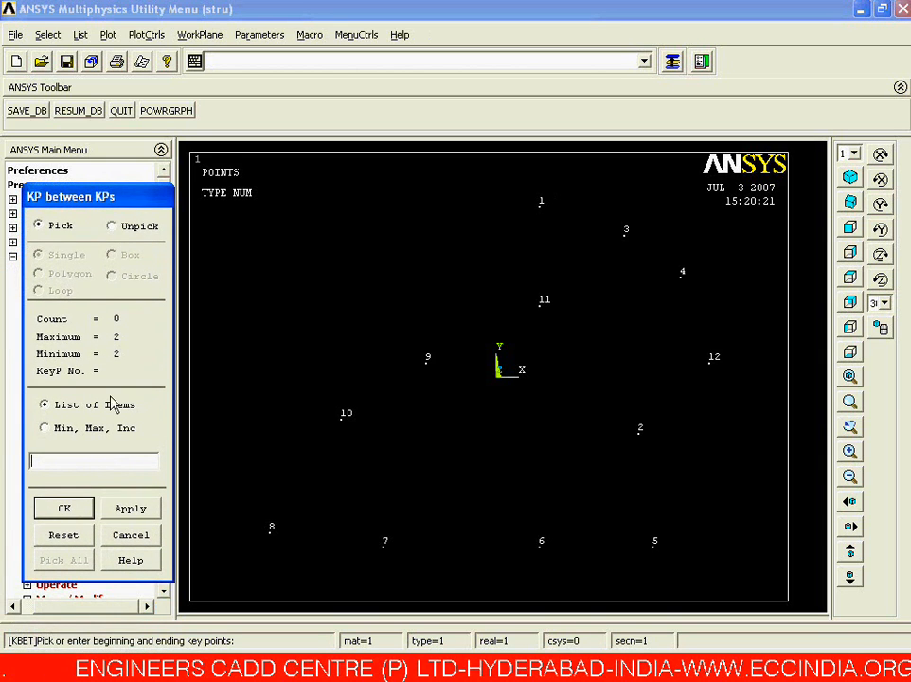
left_click(520, 216)
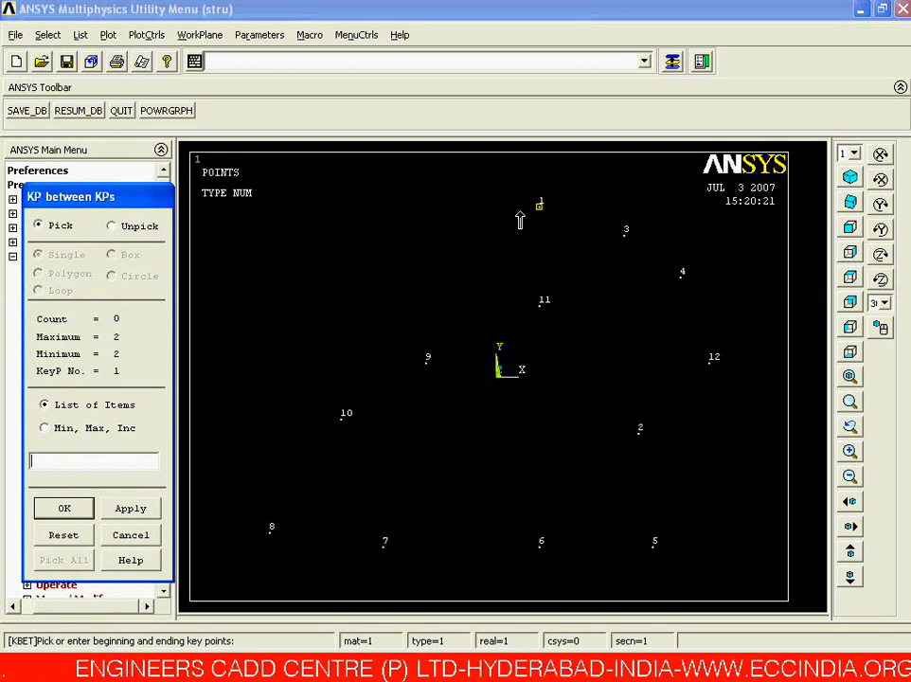
left_click(419, 388)
left_click(60, 510)
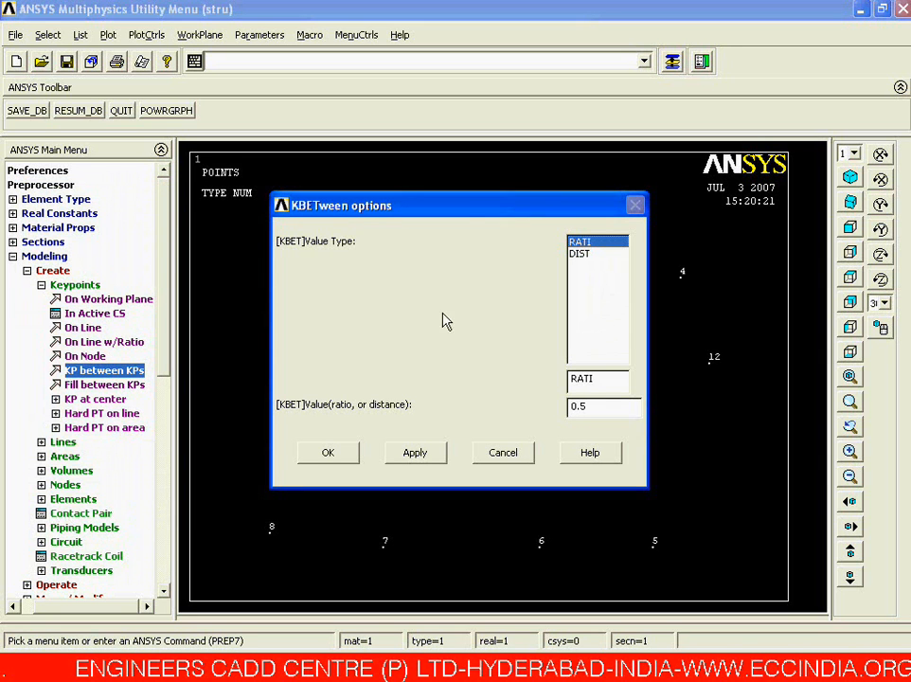
left_click_drag(462, 210, 284, 39)
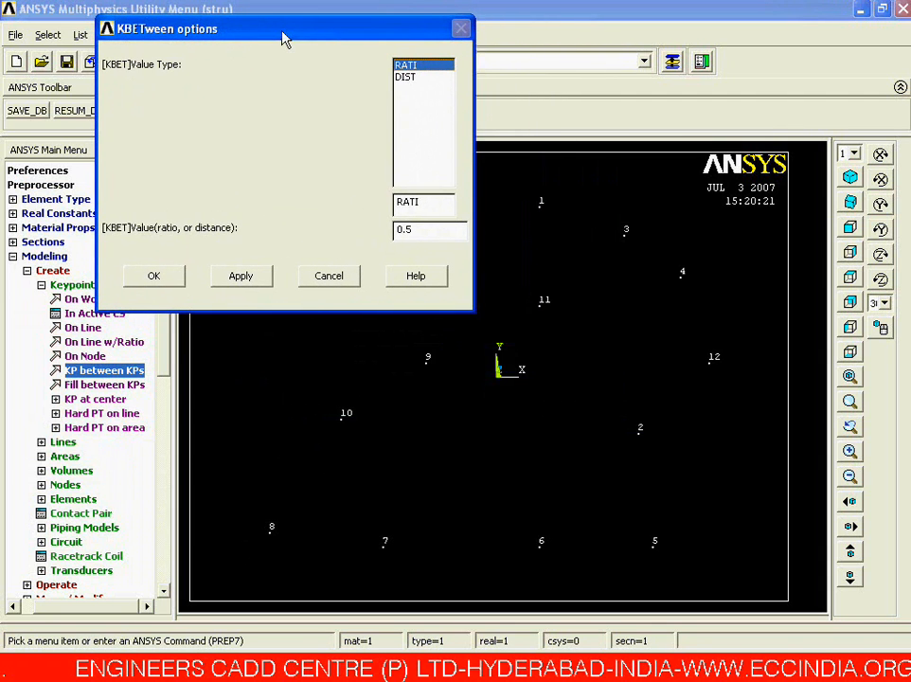
left_click(402, 78)
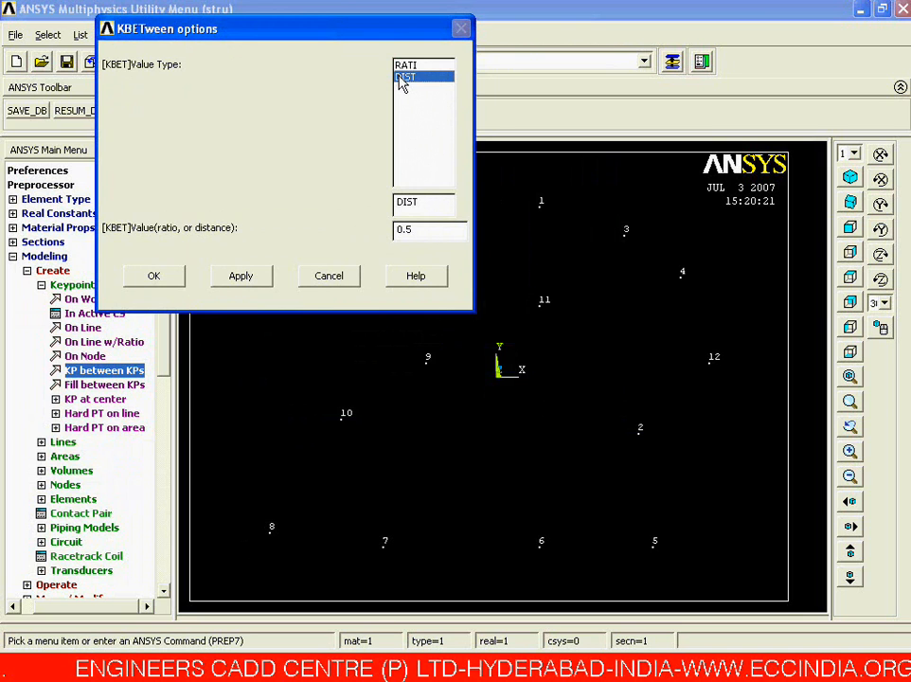
left_click(404, 66)
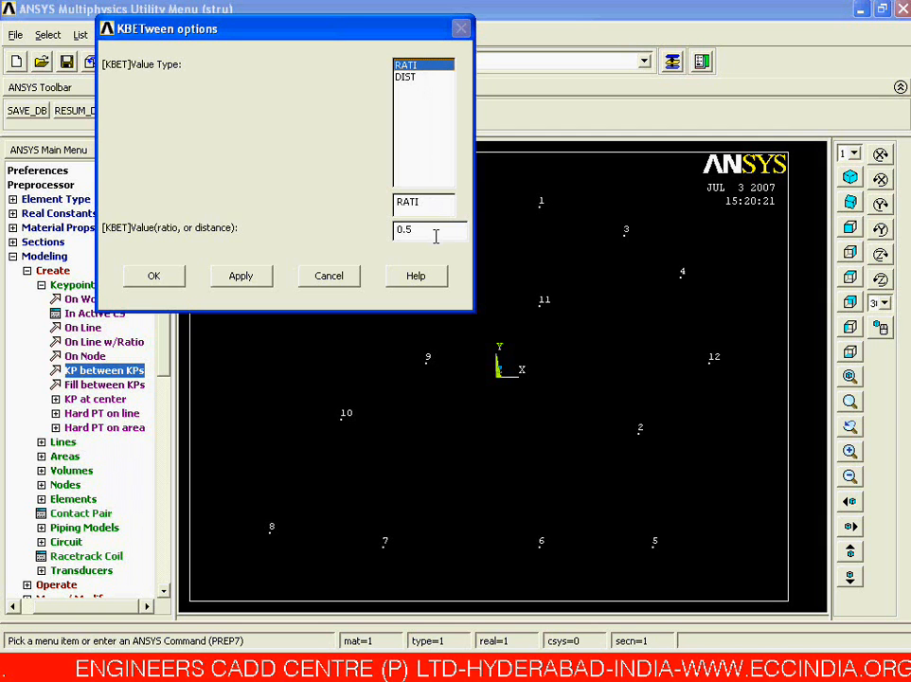
left_click_drag(436, 236, 368, 232)
type("0.5")
left_click(167, 280)
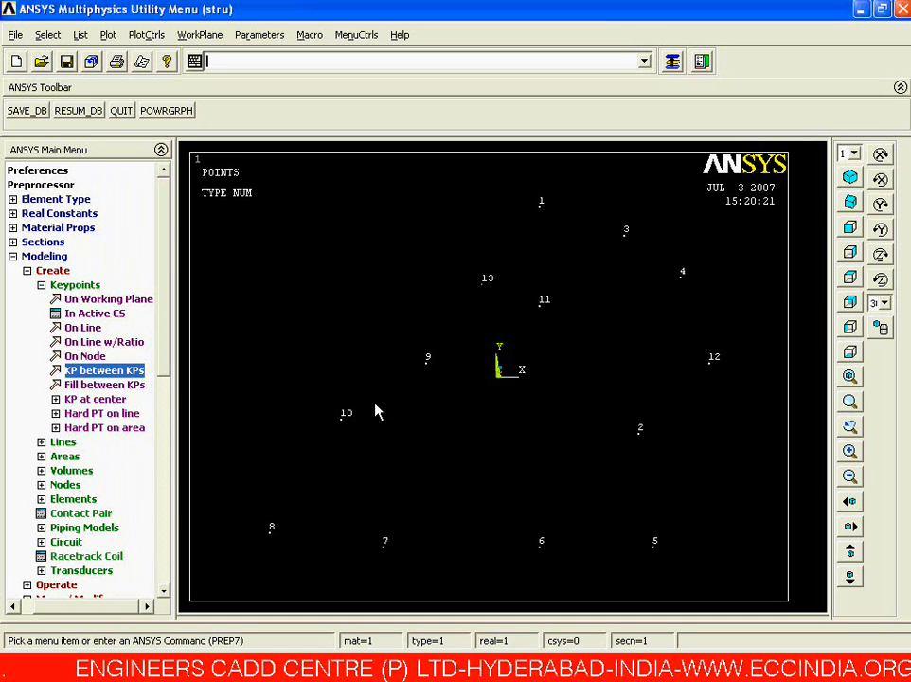
Fill between keypoints 11 and 6 with 6 keypoints, starting at number 100 with an increment of 1
left_click(91, 386)
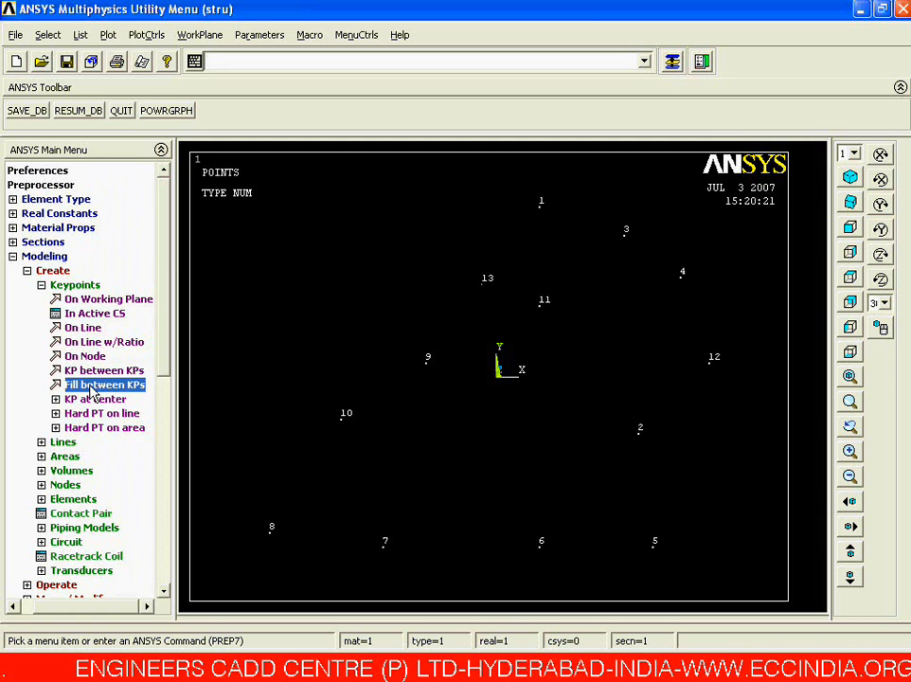
left_click_drag(115, 315, 119, 196)
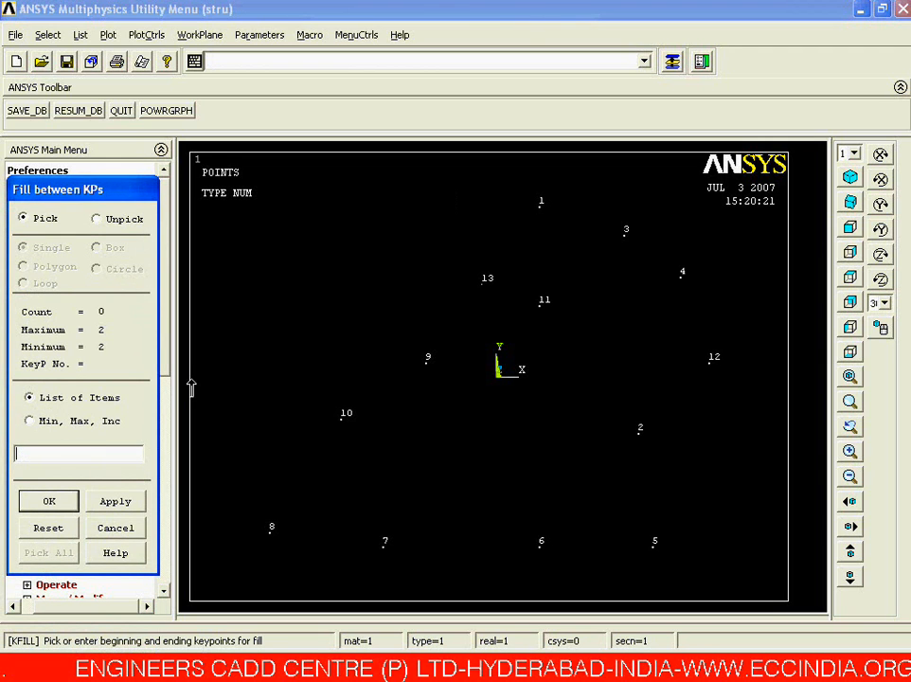
left_click(547, 316)
left_click(560, 572)
left_click(52, 508)
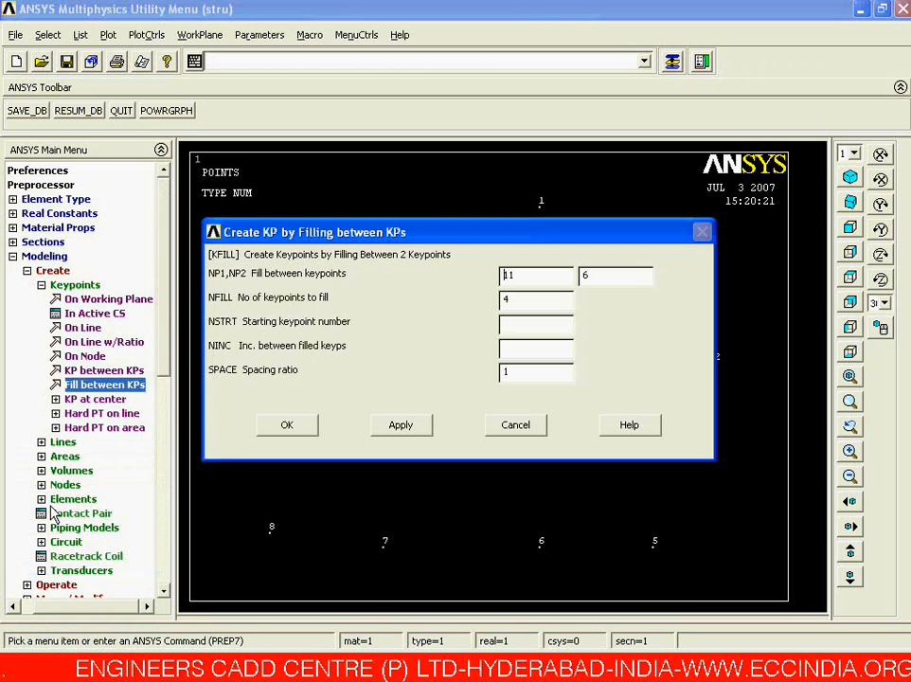
left_click_drag(393, 234, 260, 57)
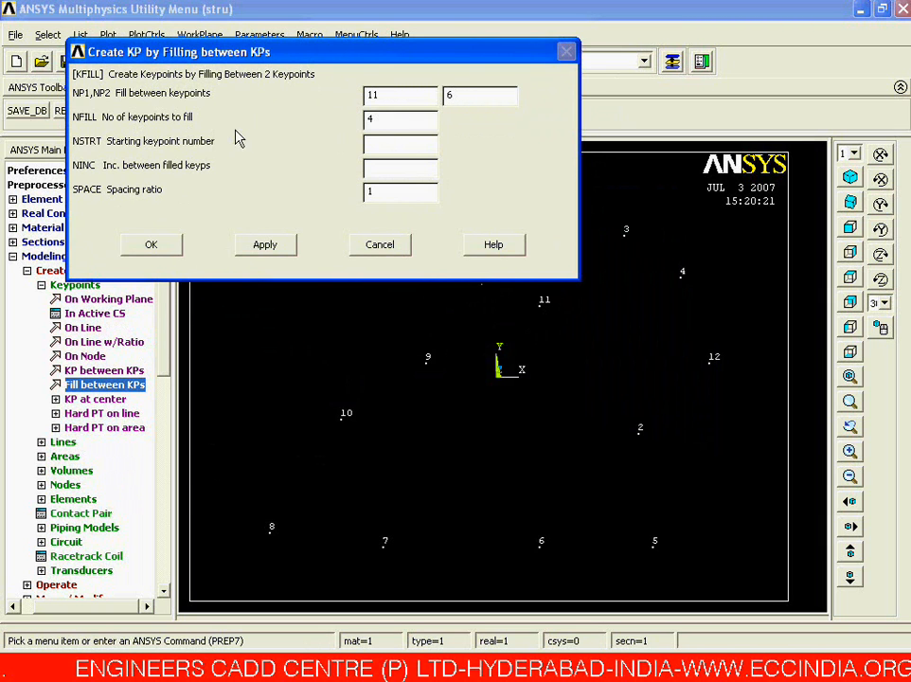
double_click(383, 121)
type("6")
left_click(386, 142)
type("100")
type("1")
left_click(148, 246)
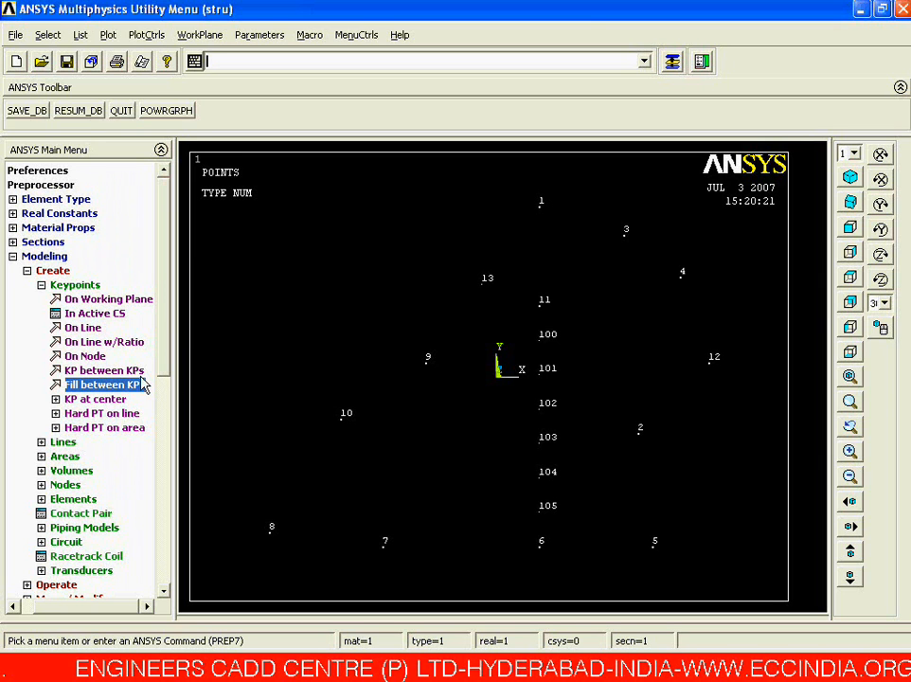
Delete keypoints 13, 1, 3, 4, 12 and 9 by picking them individually
left_click(81, 286)
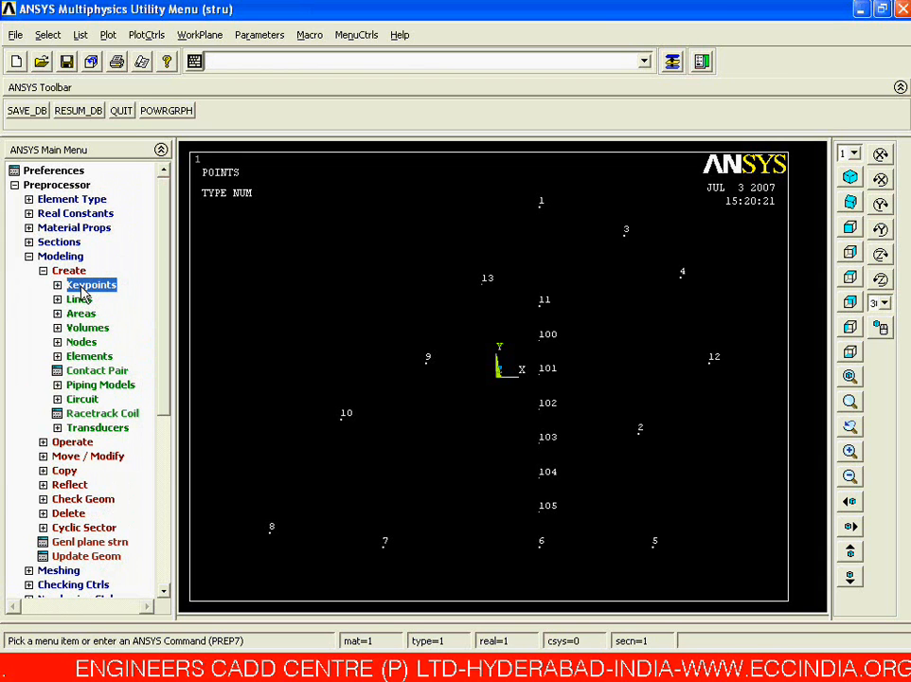
left_click(72, 273)
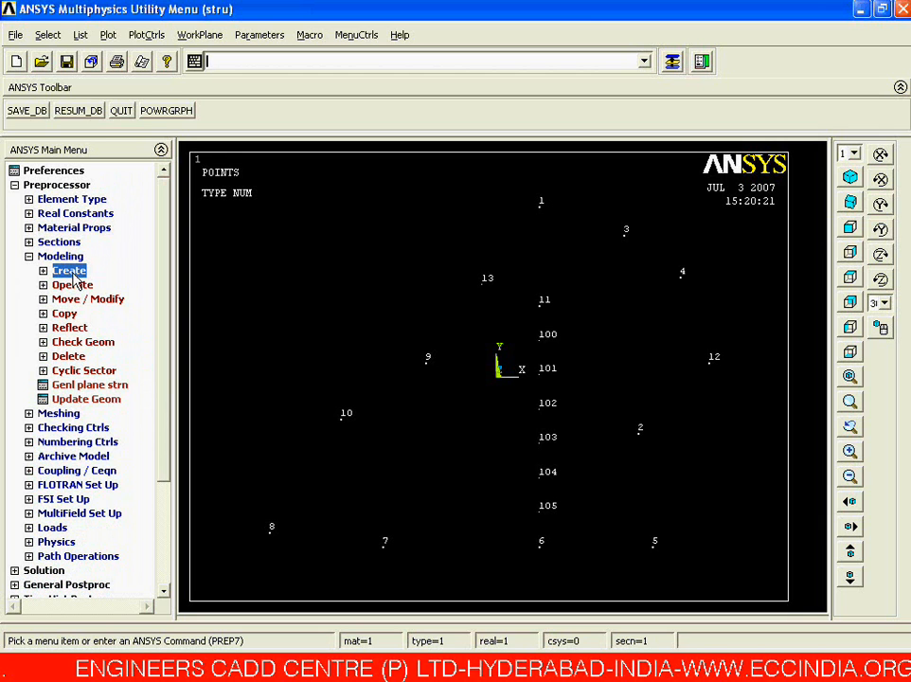
left_click(59, 357)
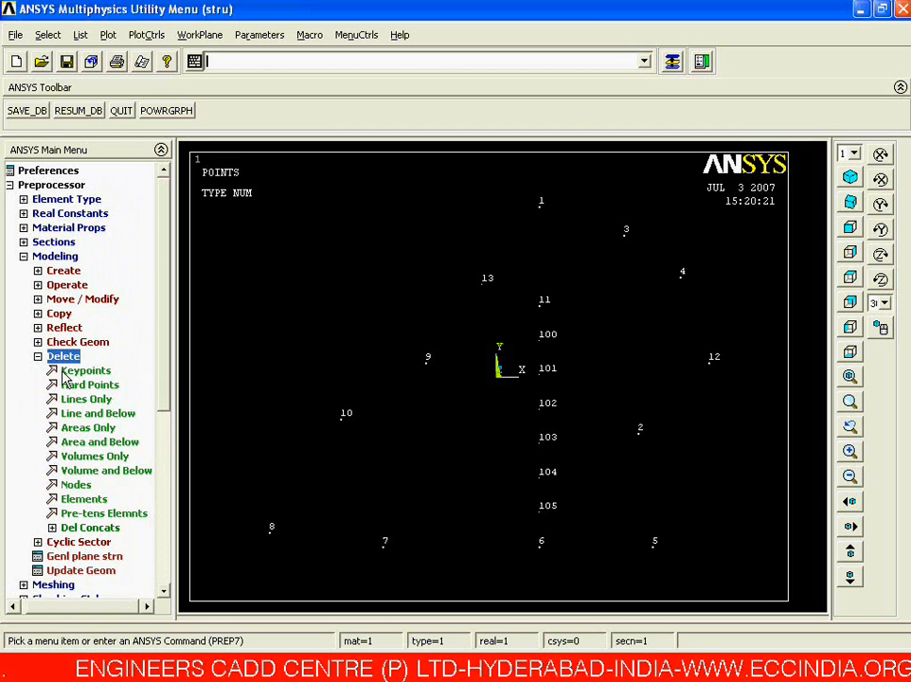
left_click(68, 372)
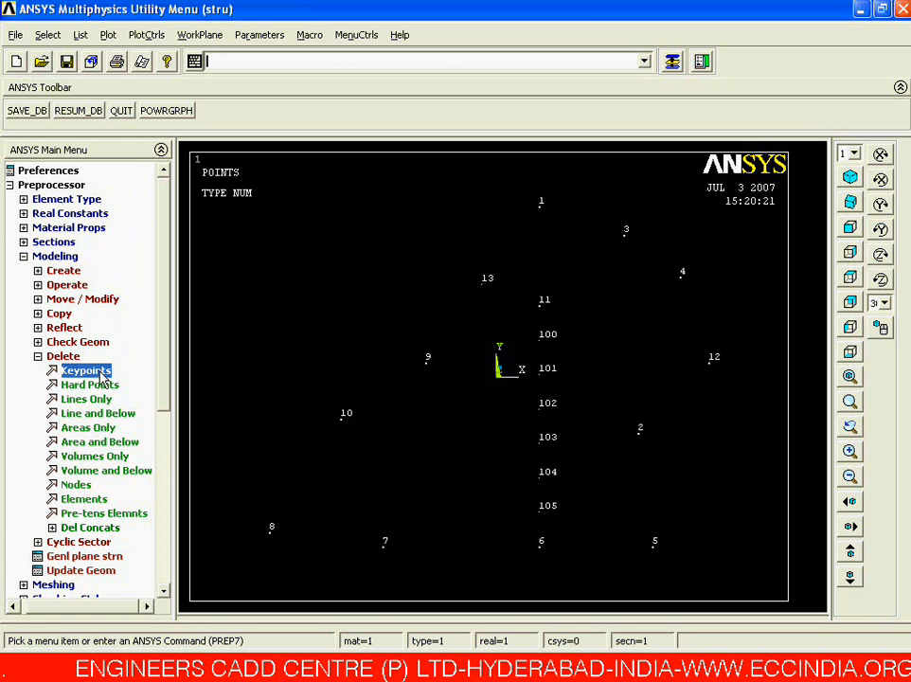
left_click(105, 376)
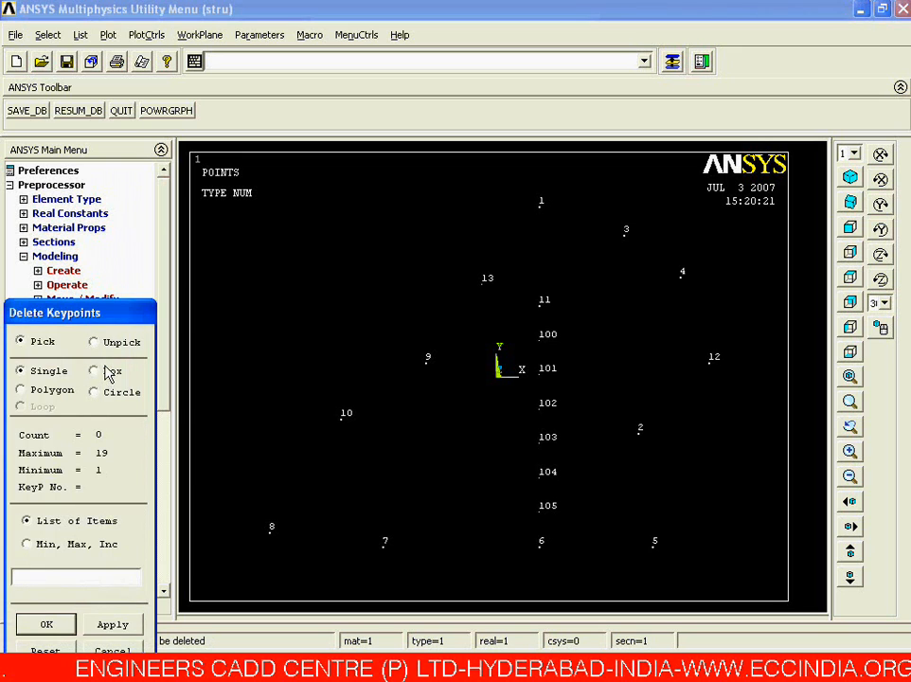
left_click_drag(139, 233, 133, 159)
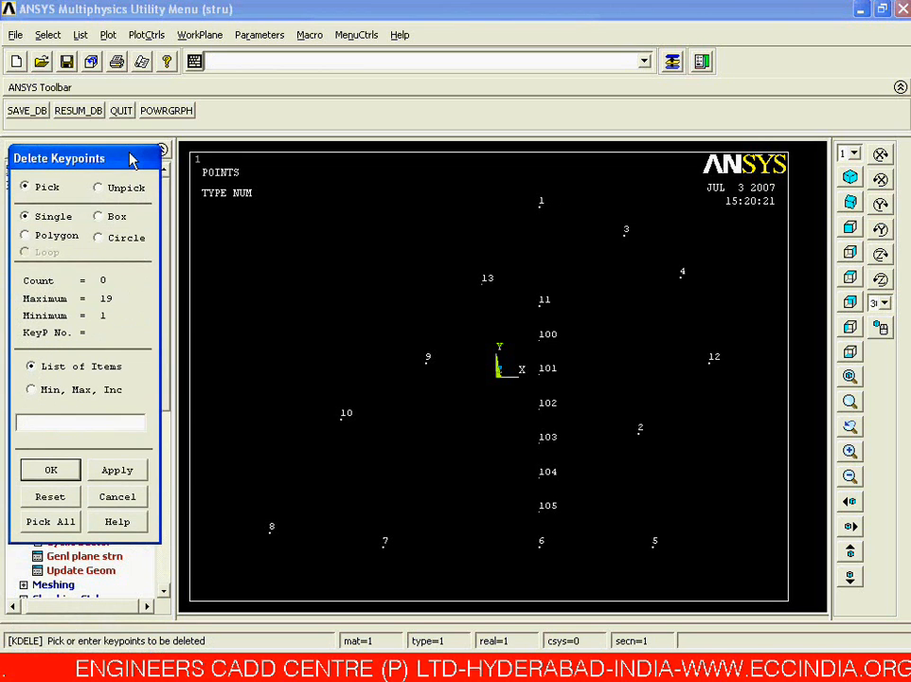
left_click(509, 250)
left_click(540, 202)
left_click(623, 232)
left_click(681, 275)
left_click(706, 361)
left_click(428, 360)
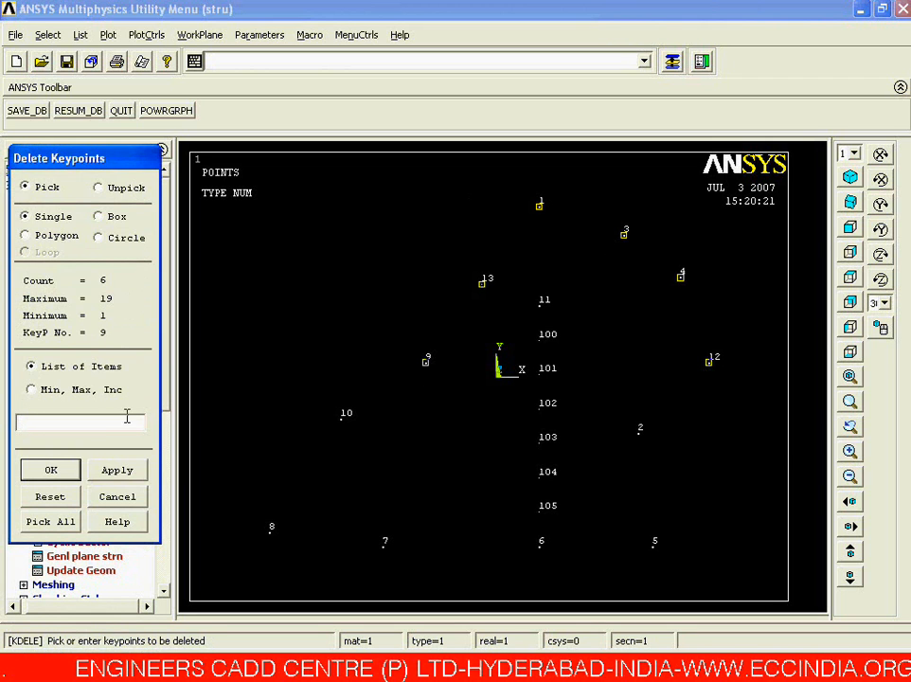
left_click(115, 471)
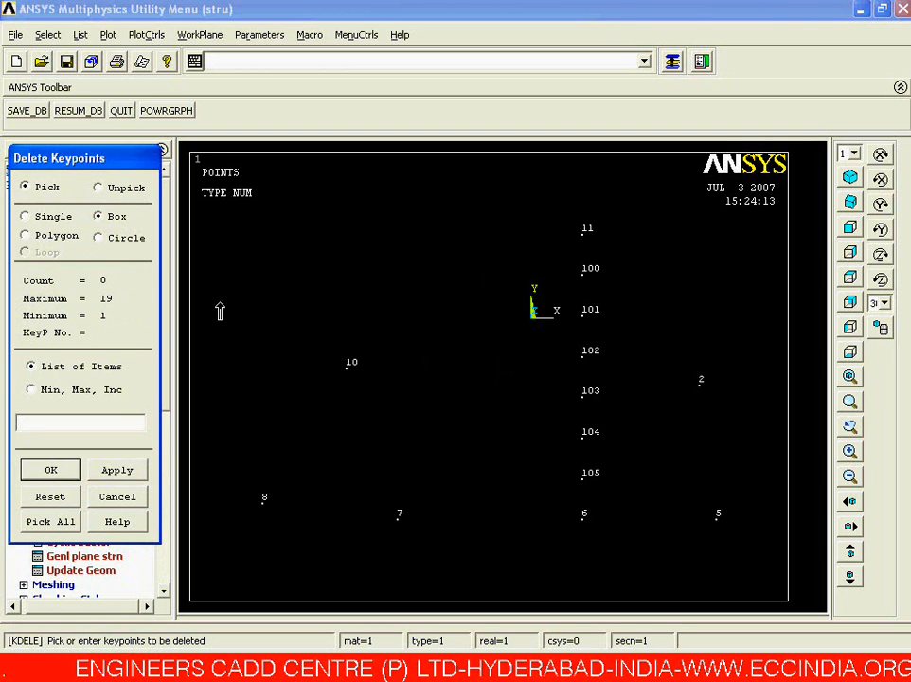
Delete keypoints 10, 8 and 7 with a box selection
left_click_drag(218, 275, 435, 532)
left_click(129, 477)
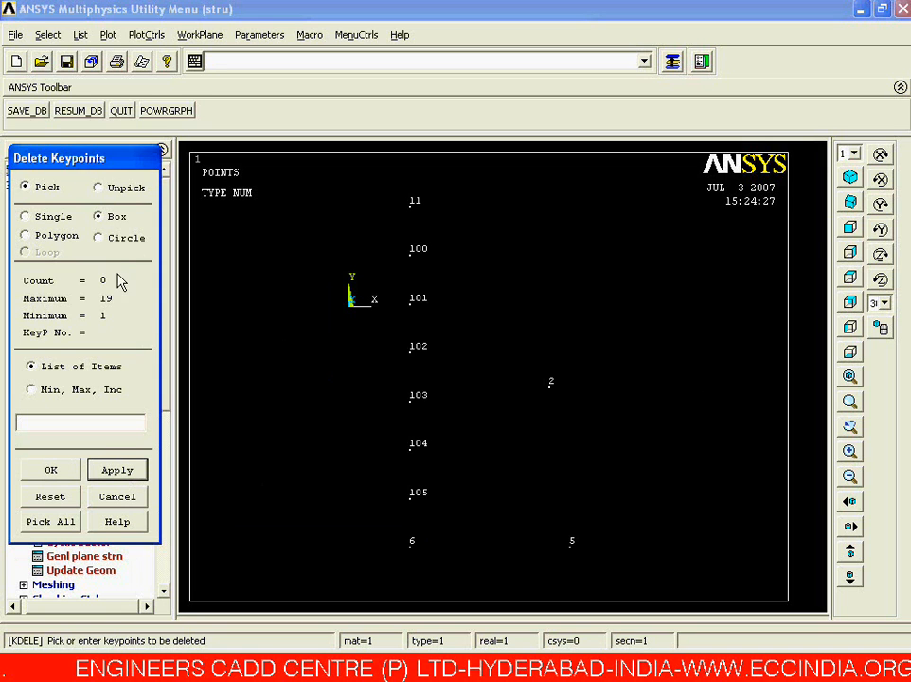
Delete keypoints 11, 100, 101 and 102 with a circle selection
left_click(111, 243)
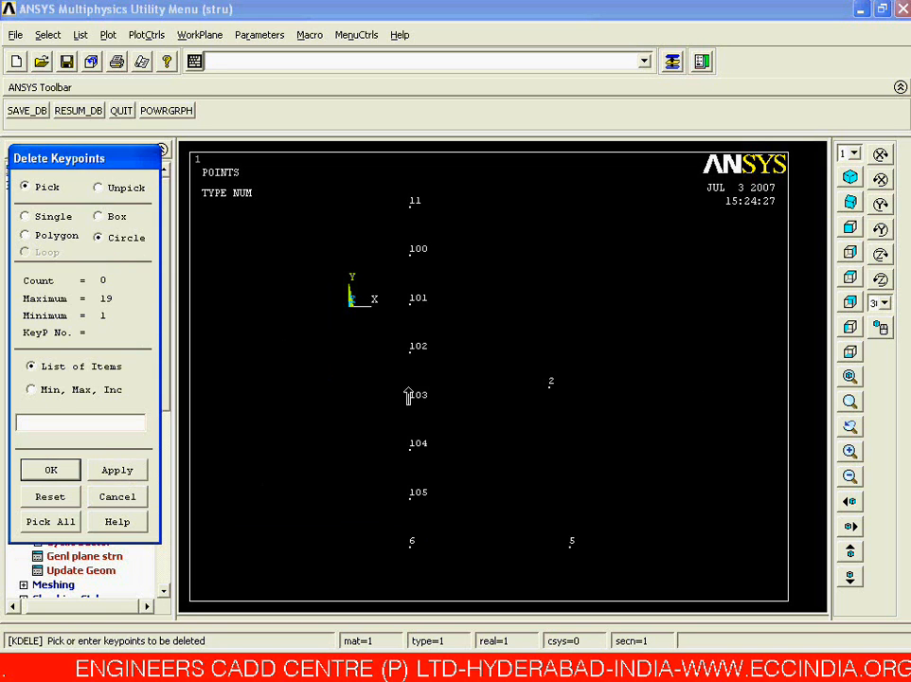
left_click_drag(416, 376, 568, 589)
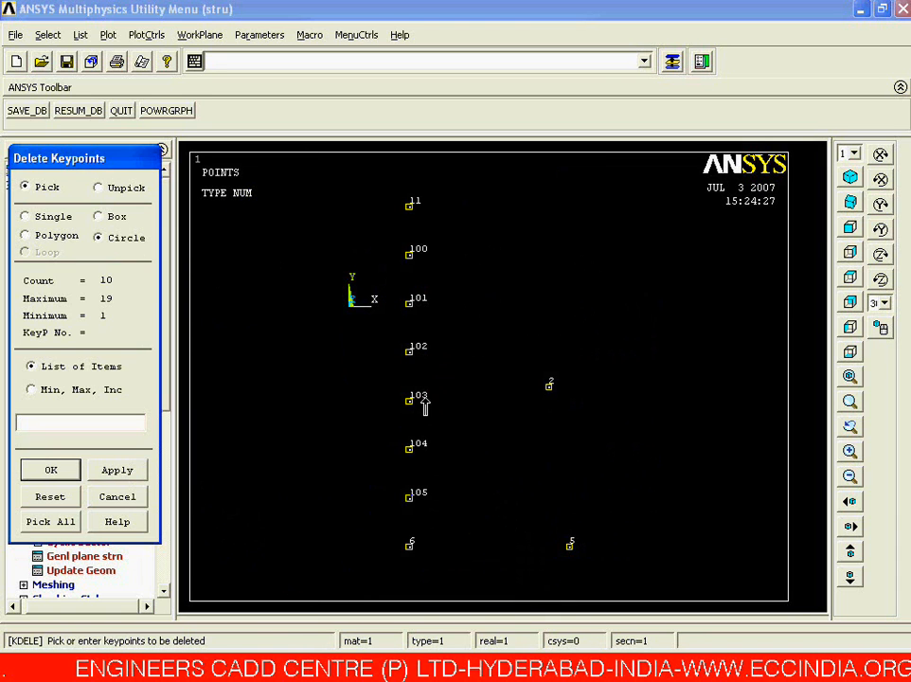
right_click(410, 371)
left_click_drag(409, 366, 585, 557)
right_click(509, 386)
left_click_drag(417, 288, 478, 361)
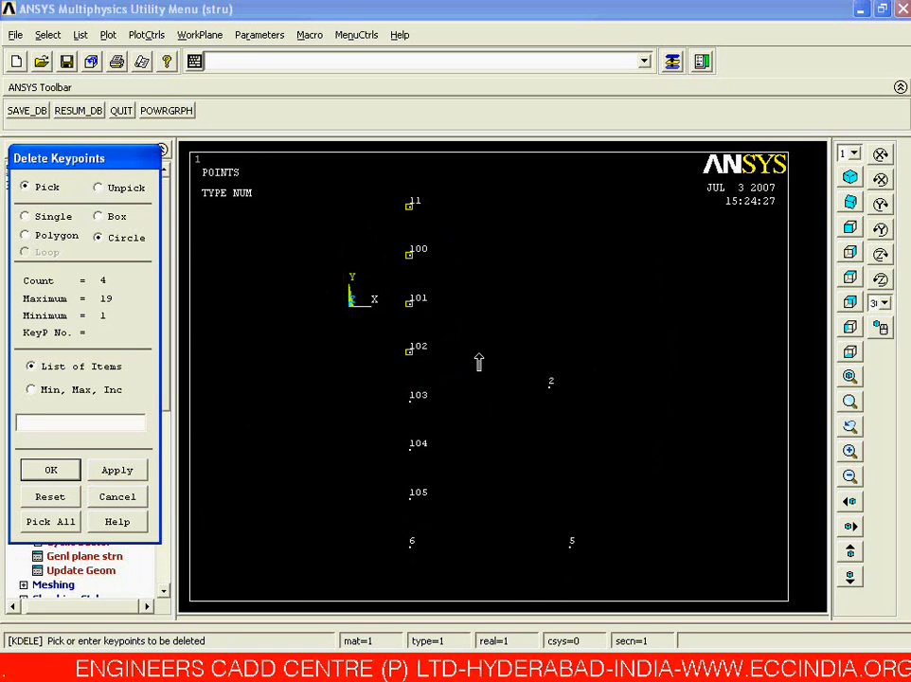
left_click(128, 471)
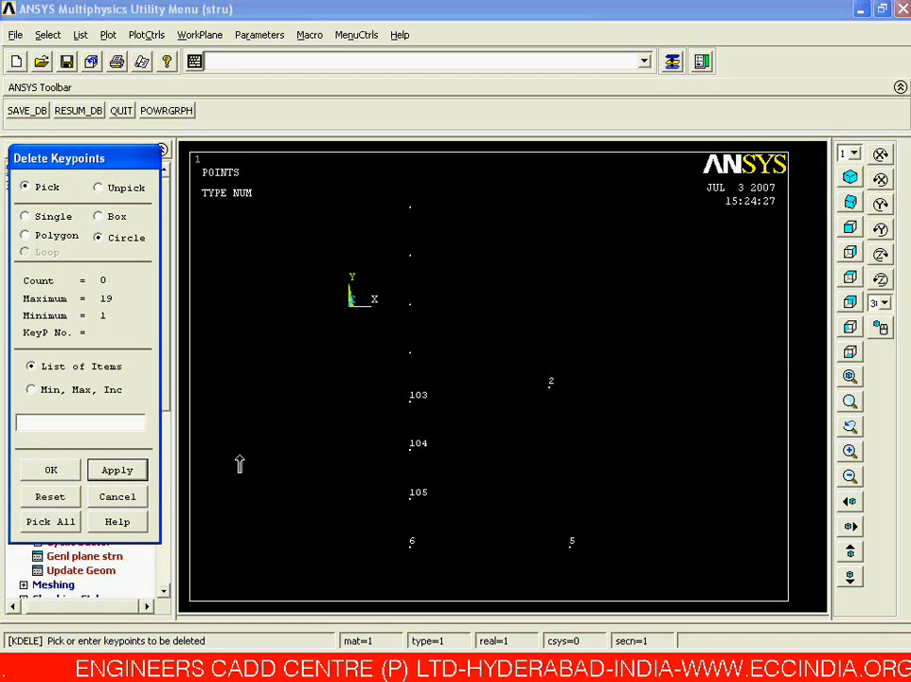
Delete all the remaining keypoints at once
left_click(43, 521)
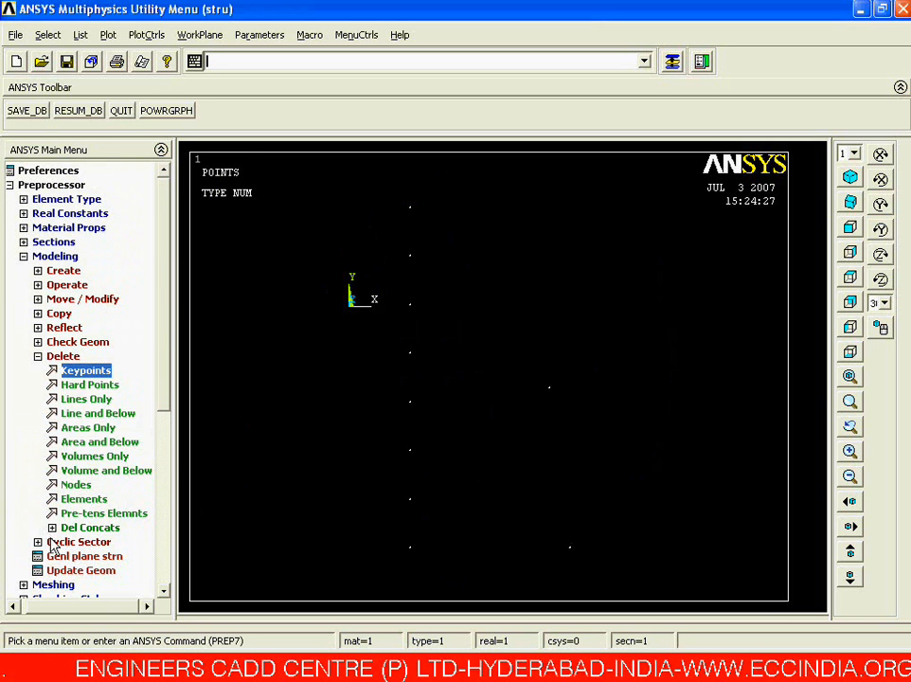
right_click(311, 400)
left_click(331, 400)
Start a new analysis with the jobname stru, saving no information from the current one, and replot the empty graphics area
left_click(17, 70)
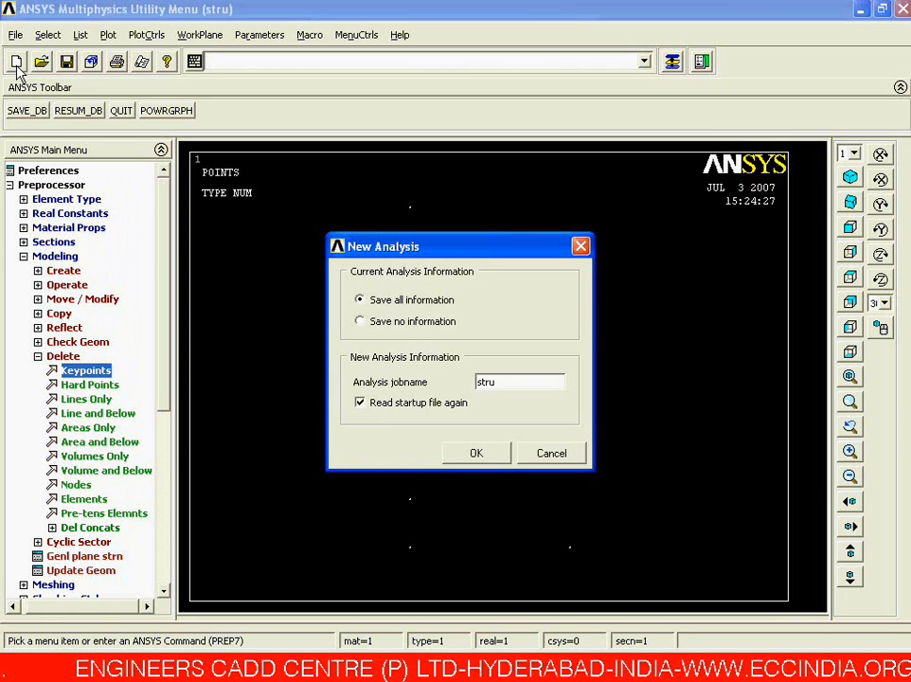
left_click(381, 323)
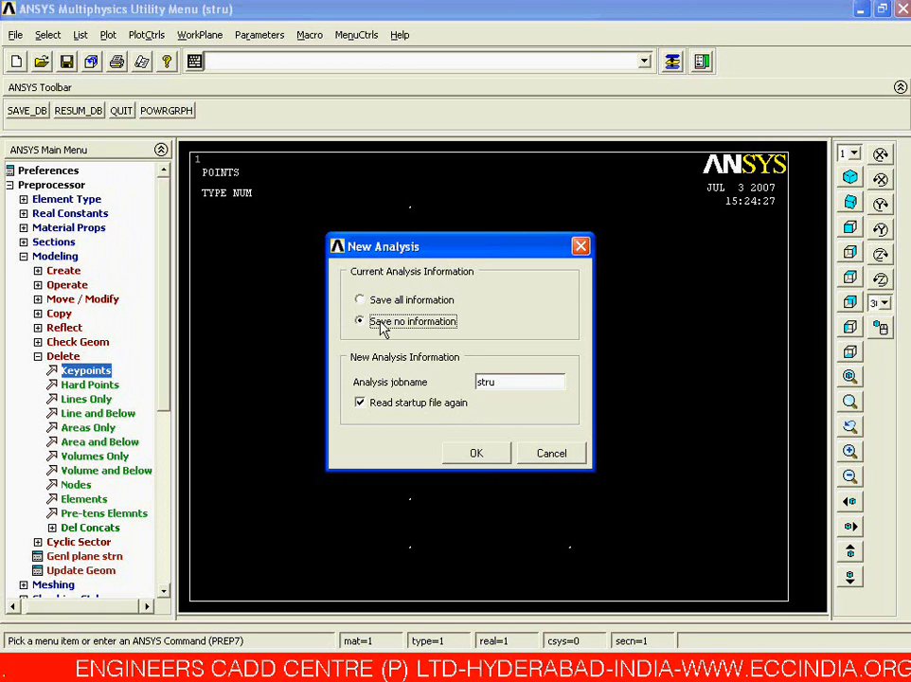
left_click(479, 456)
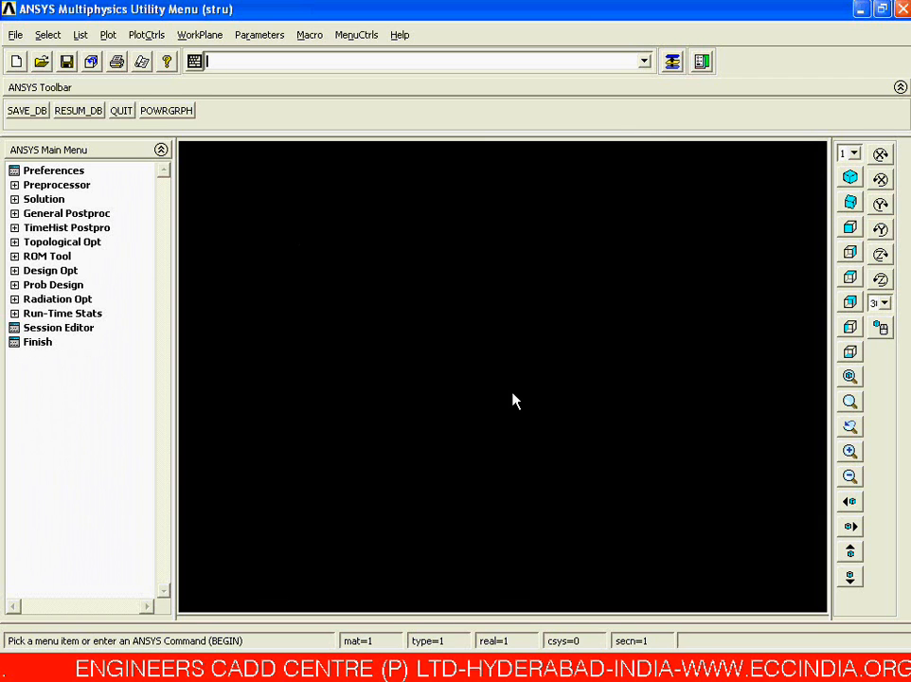
right_click(423, 349)
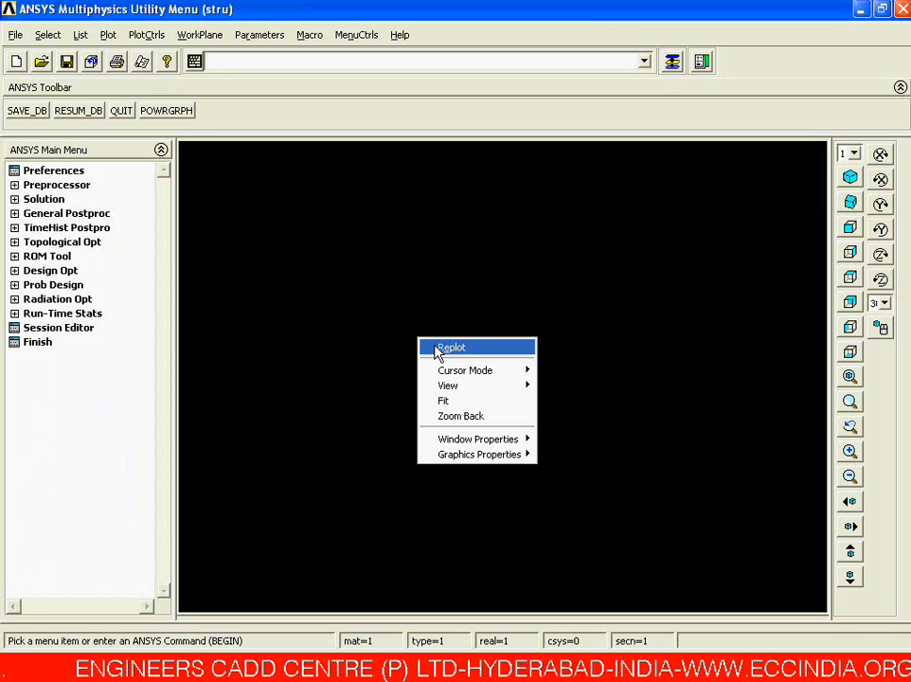
left_click(438, 349)
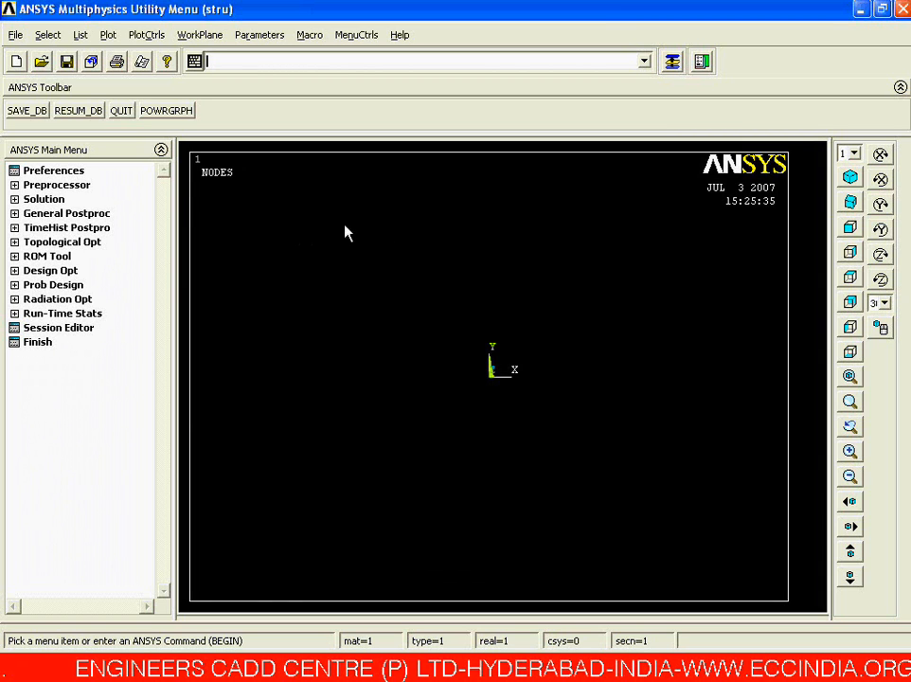
Create 12 keypoints on the working plane, eight scattered around the plane and four nearer its middle
left_click(79, 185)
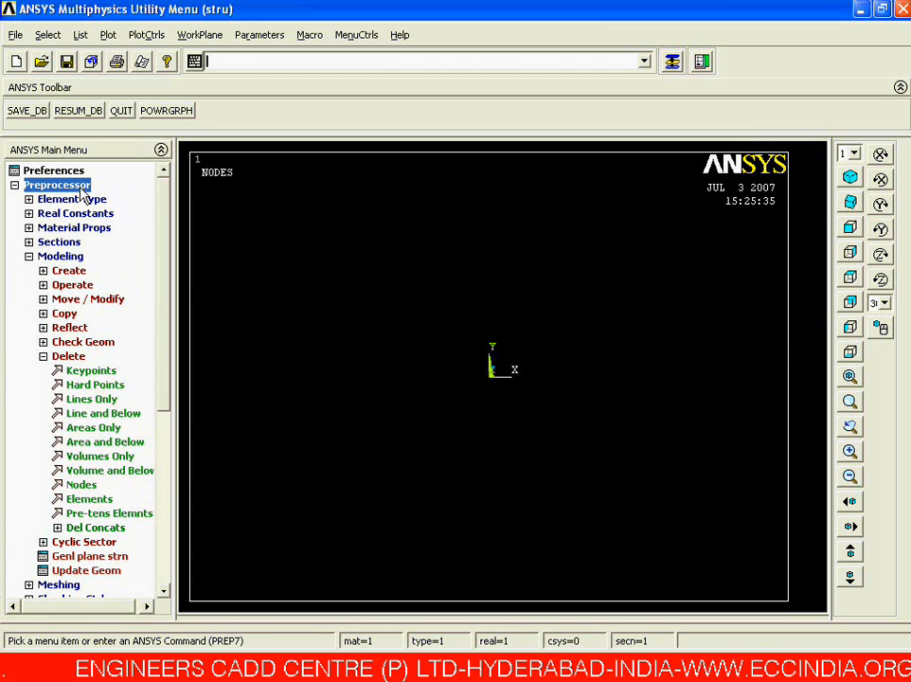
left_click(45, 270)
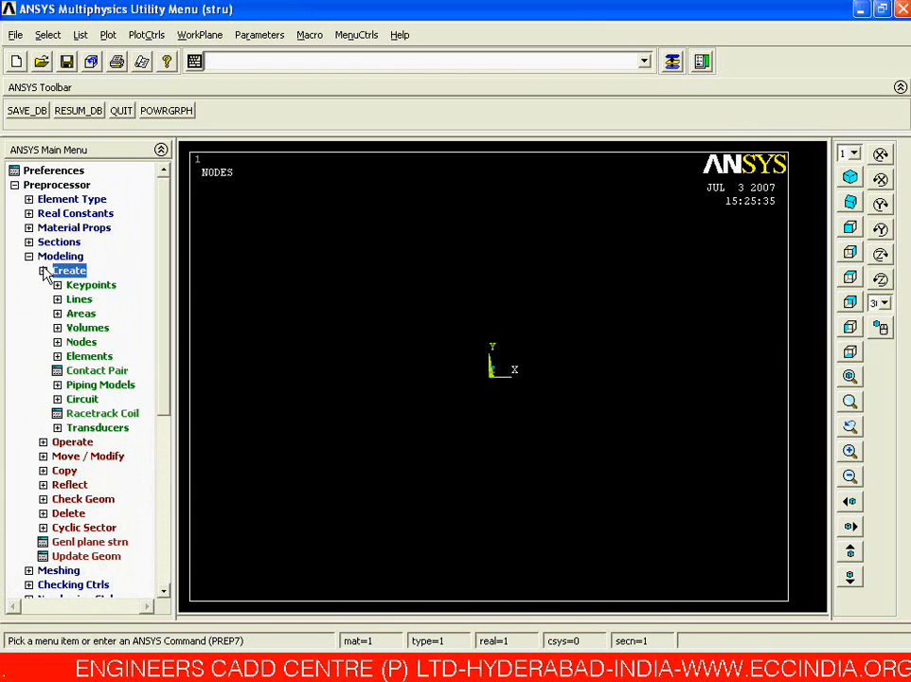
left_click(87, 285)
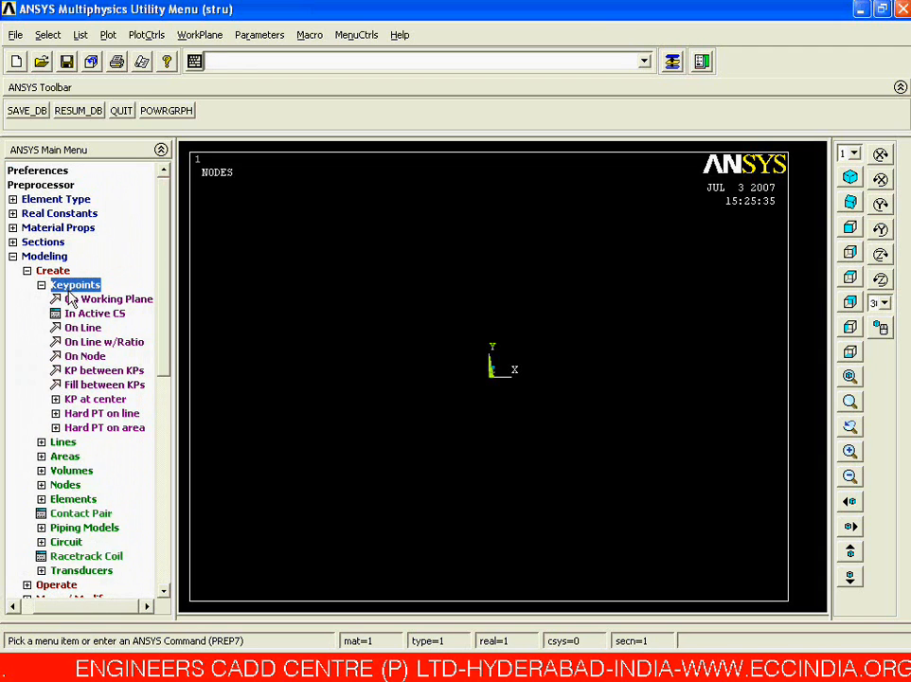
left_click(75, 299)
left_click(285, 274)
left_click(386, 224)
left_click(572, 257)
left_click(726, 341)
left_click(623, 410)
left_click(591, 495)
left_click(420, 529)
left_click(267, 427)
left_click(352, 342)
left_click(420, 291)
left_click(556, 326)
left_click(403, 427)
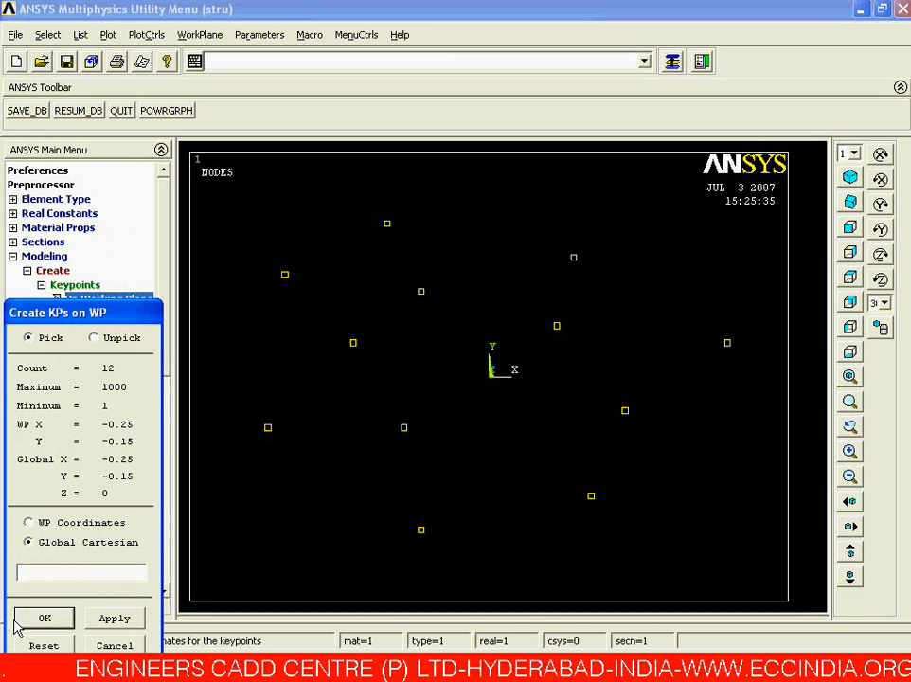
left_click(45, 617)
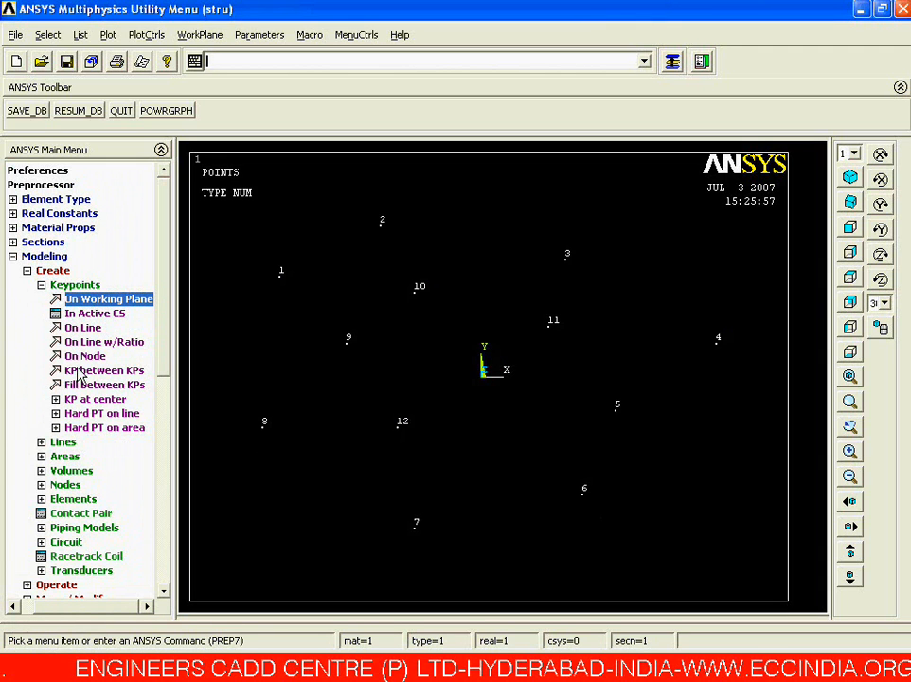
Create a keypoint at the center of the circle defined by keypoints 12, 9 and 10
left_click(83, 399)
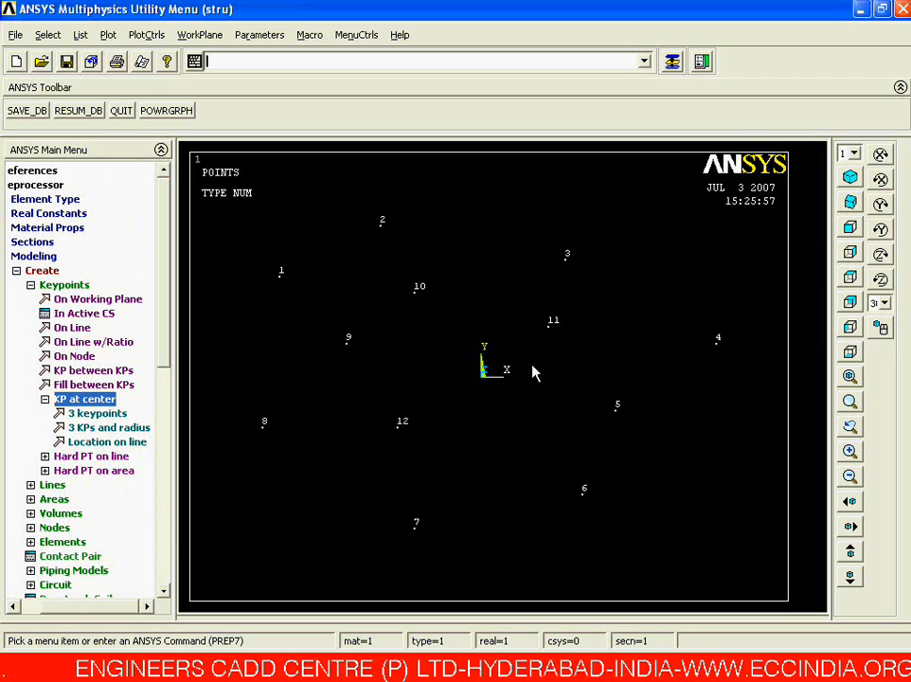
left_click(85, 415)
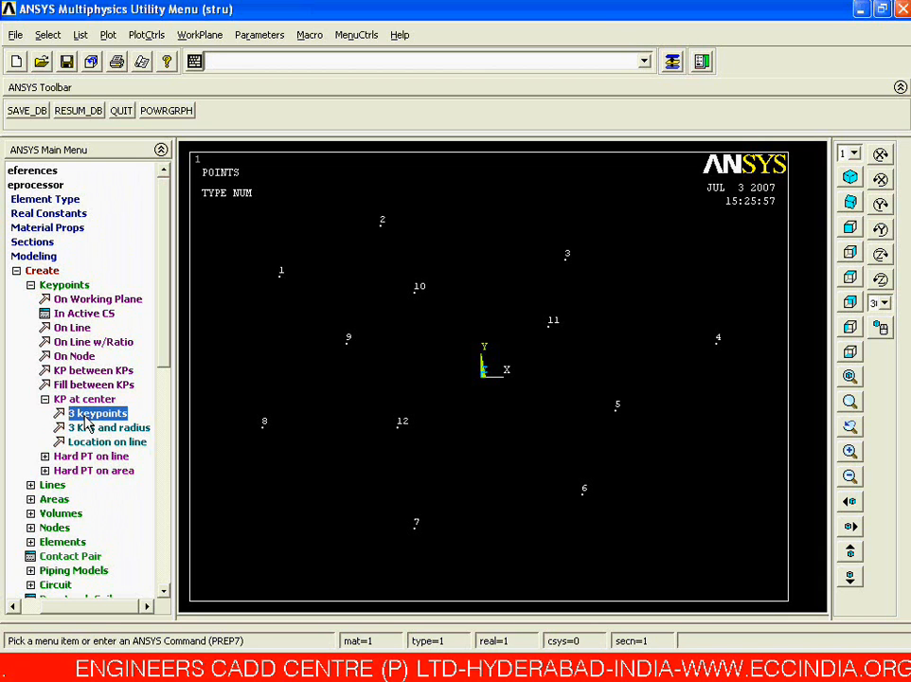
left_click_drag(142, 322, 167, 224)
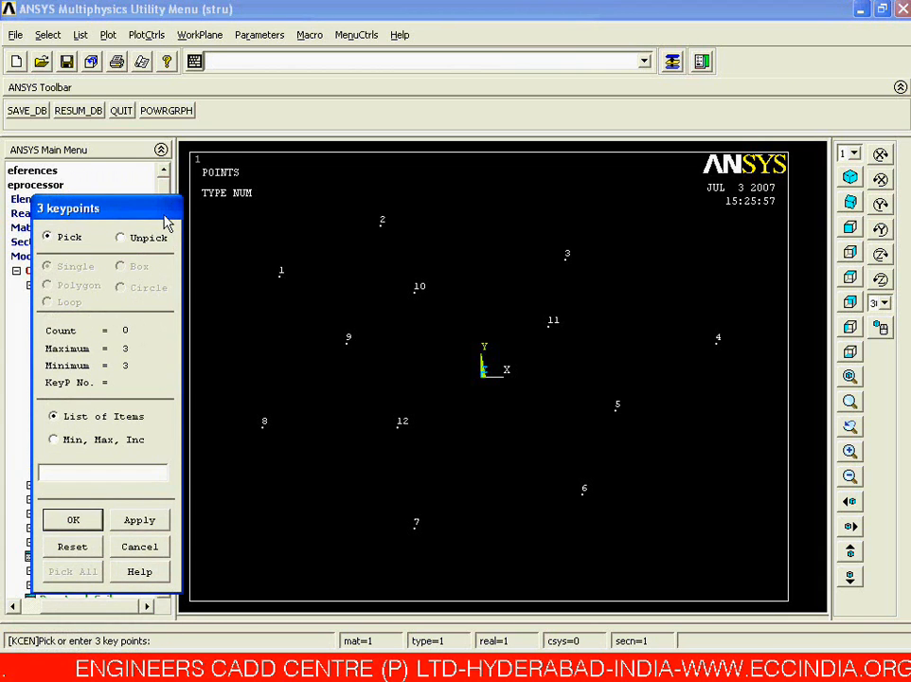
left_click(407, 446)
left_click(337, 356)
left_click(425, 303)
left_click(63, 524)
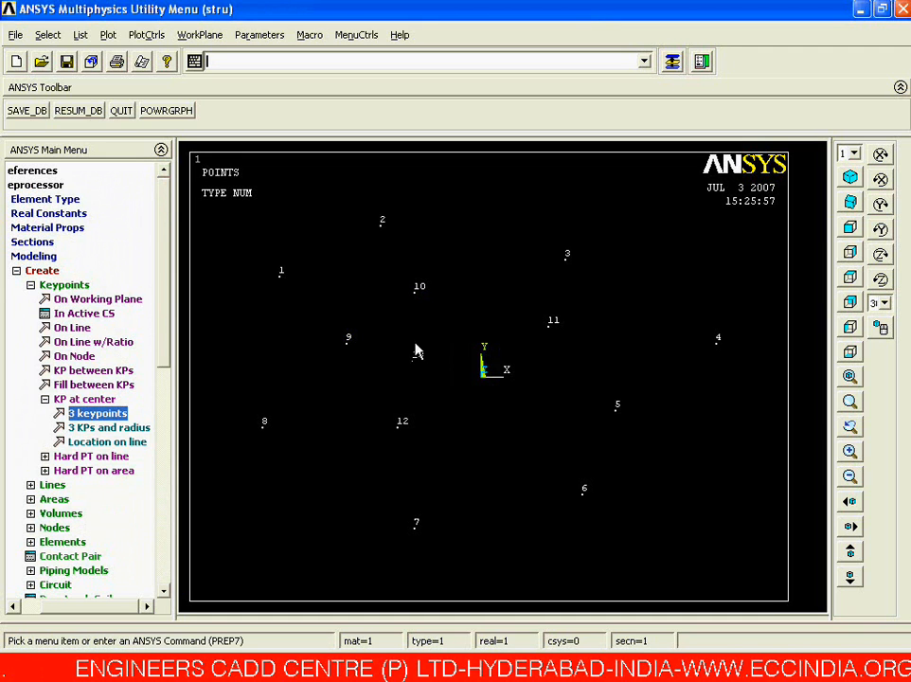
left_click(104, 403)
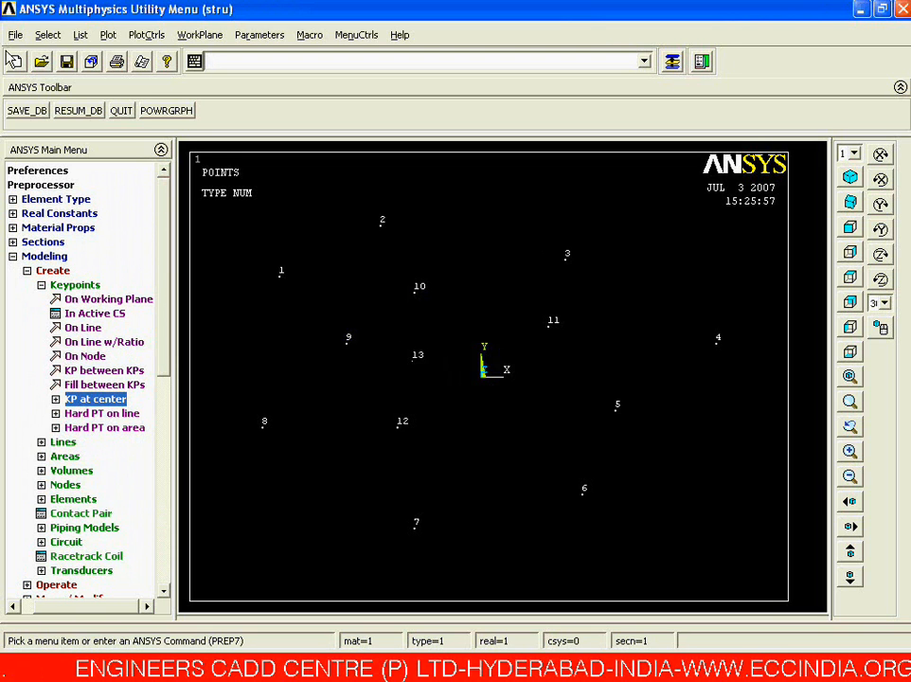
Discard the keypoint model by starting another new analysis without saving, and replot the view
left_click(16, 60)
left_click(360, 321)
left_click(474, 453)
right_click(445, 349)
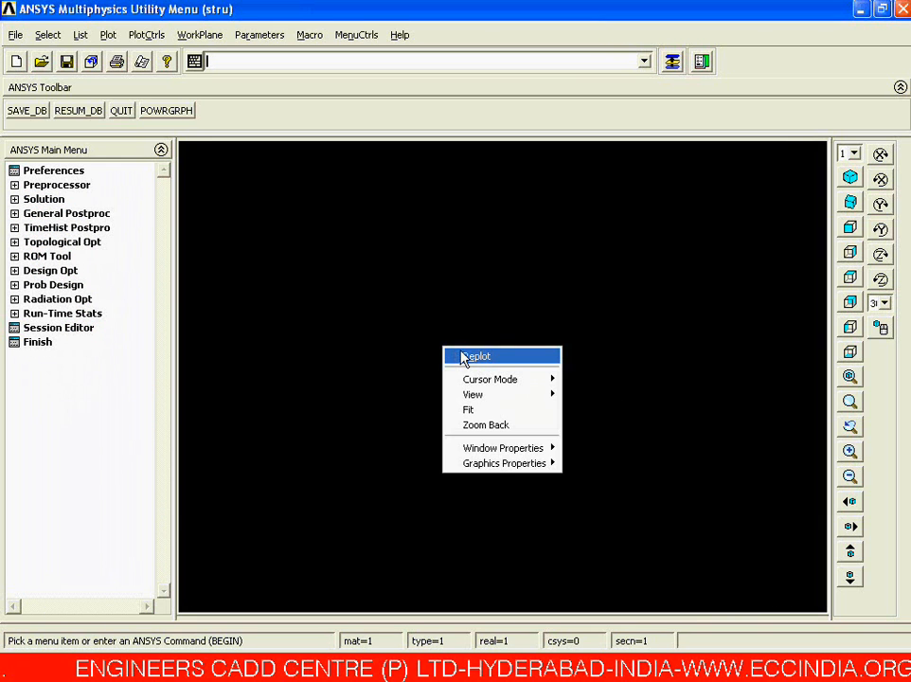
left_click(463, 357)
Create a keypoint at the origin in the active coordinate system
left_click(57, 184)
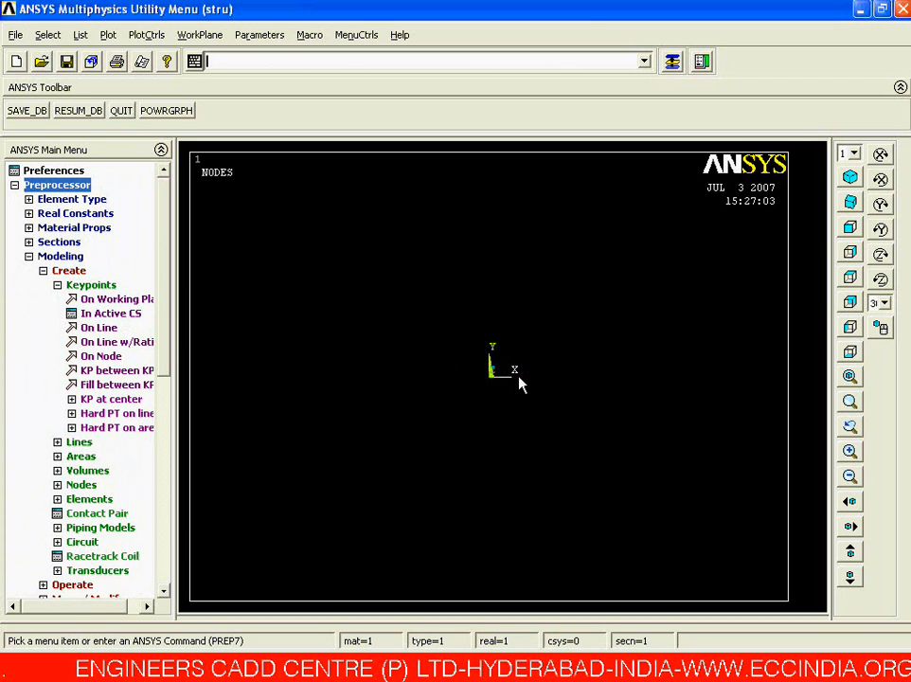
left_click(110, 316)
left_click_drag(302, 269, 305, 46)
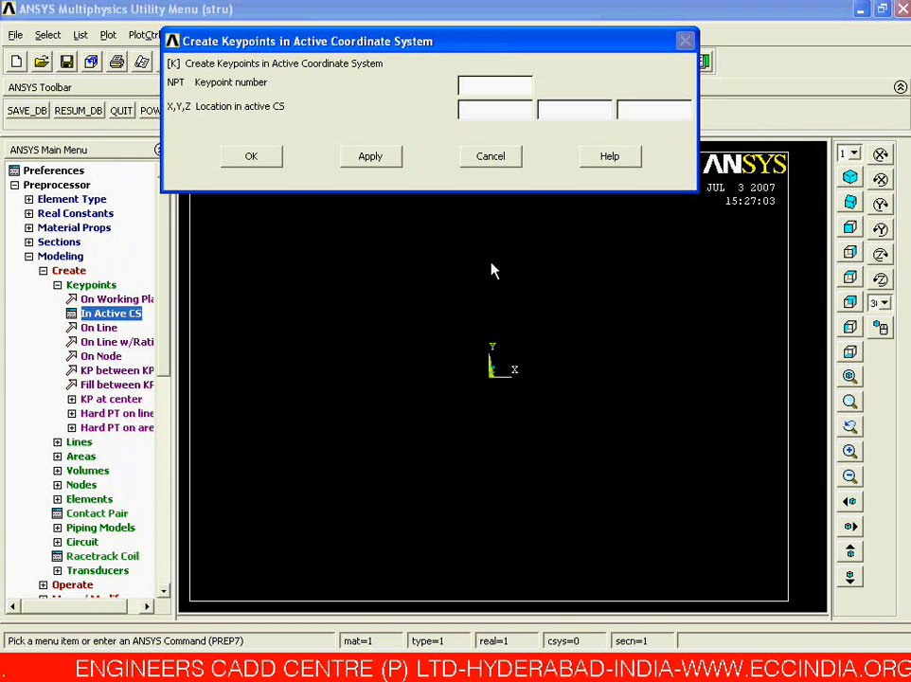
left_click(480, 113)
left_click(663, 114)
left_click(375, 163)
Create two more keypoints in the active coordinate system, one at X 10 and one at X 10, Y 10
left_click(486, 112)
type("10")
left_click(396, 158)
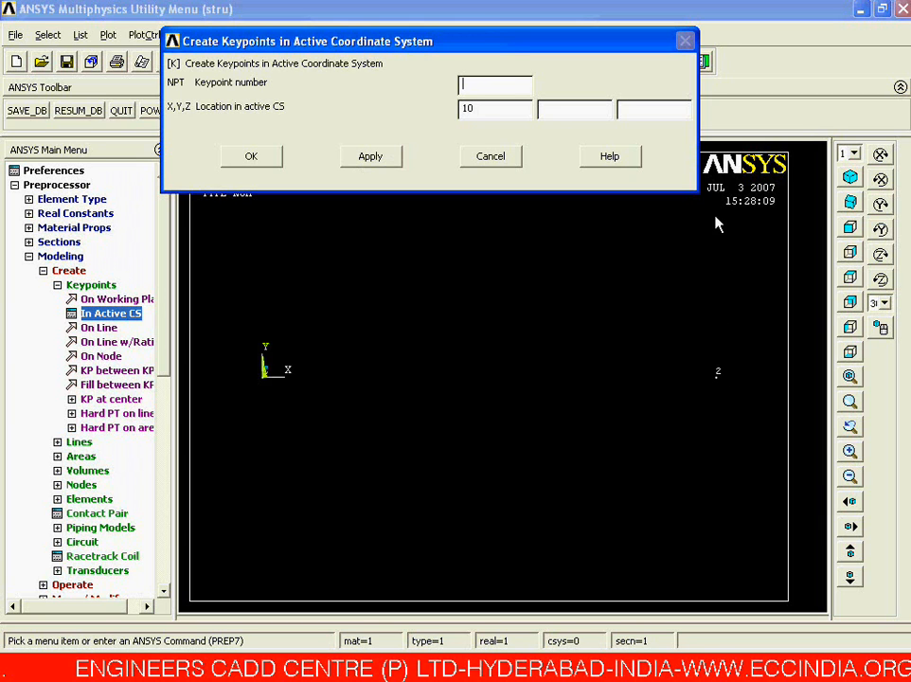
left_click(565, 112)
type("10")
left_click(370, 158)
left_click_drag(561, 48, 556, 16)
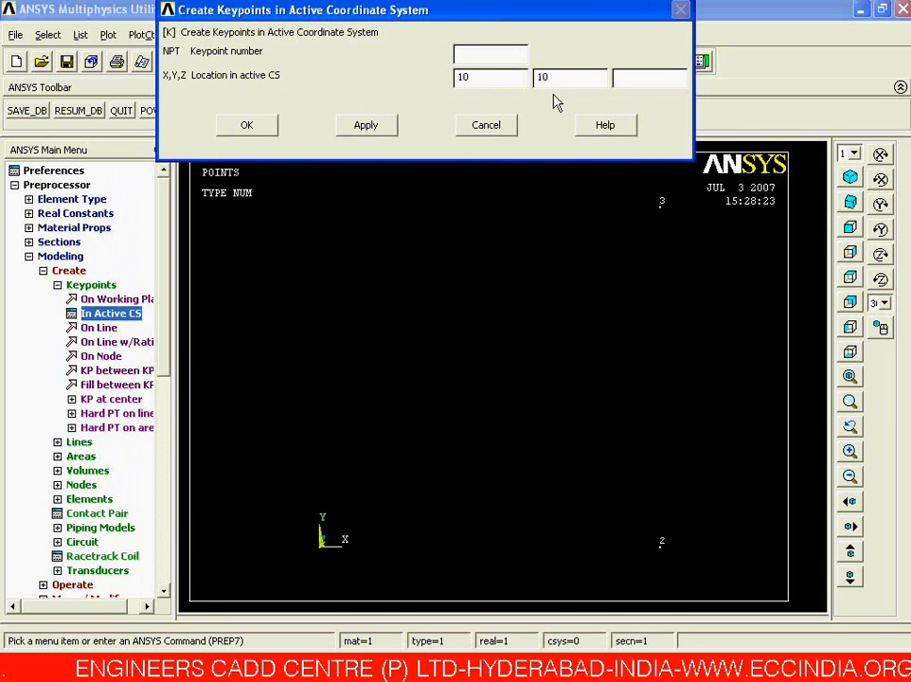
Create a keypoint in the active coordinate system at X 5, Y 10
left_click(511, 76)
left_click_drag(470, 78, 405, 82)
type("5")
left_click(363, 133)
Define keypoint number 4 directly above the origin at Y 10, and replot the keypoints
left_click_drag(426, 13, 433, 55)
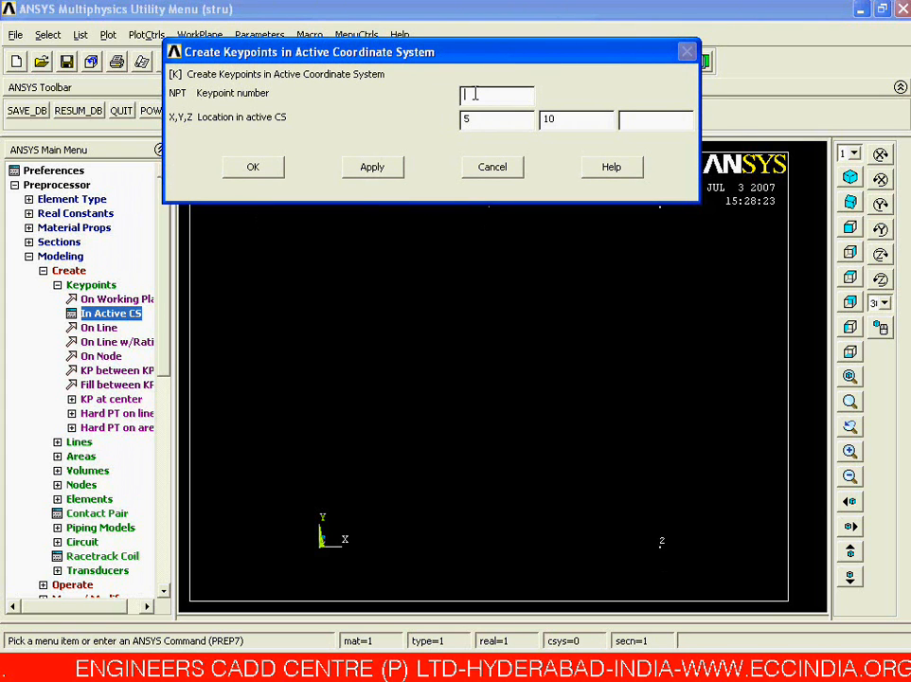
type("4")
left_click_drag(353, 48, 319, 1)
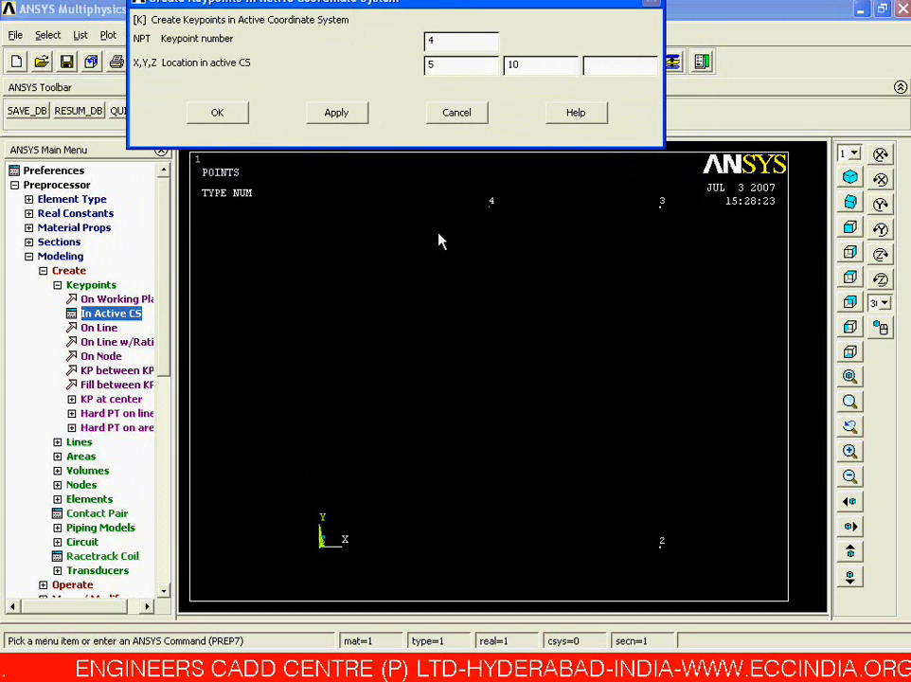
left_click(452, 64)
left_click_drag(433, 66, 410, 73)
left_click(534, 65)
left_click(216, 114)
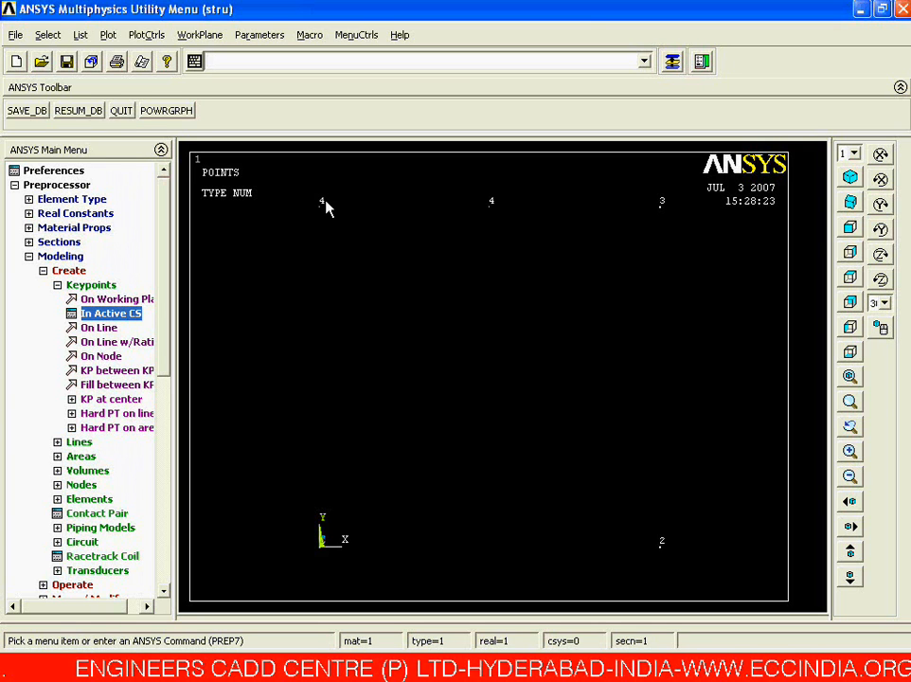
right_click(346, 258)
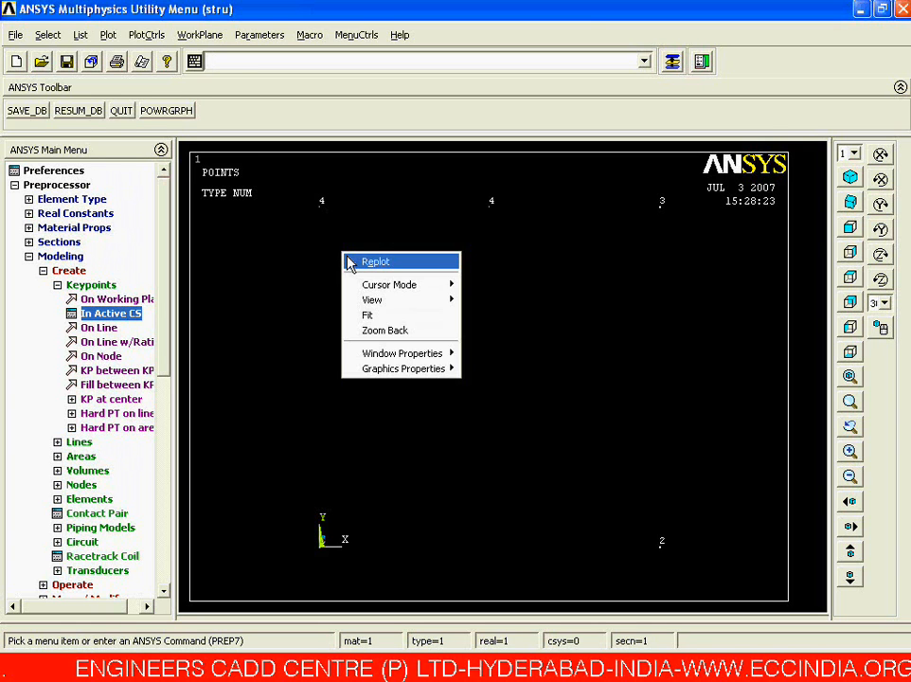
left_click(414, 265)
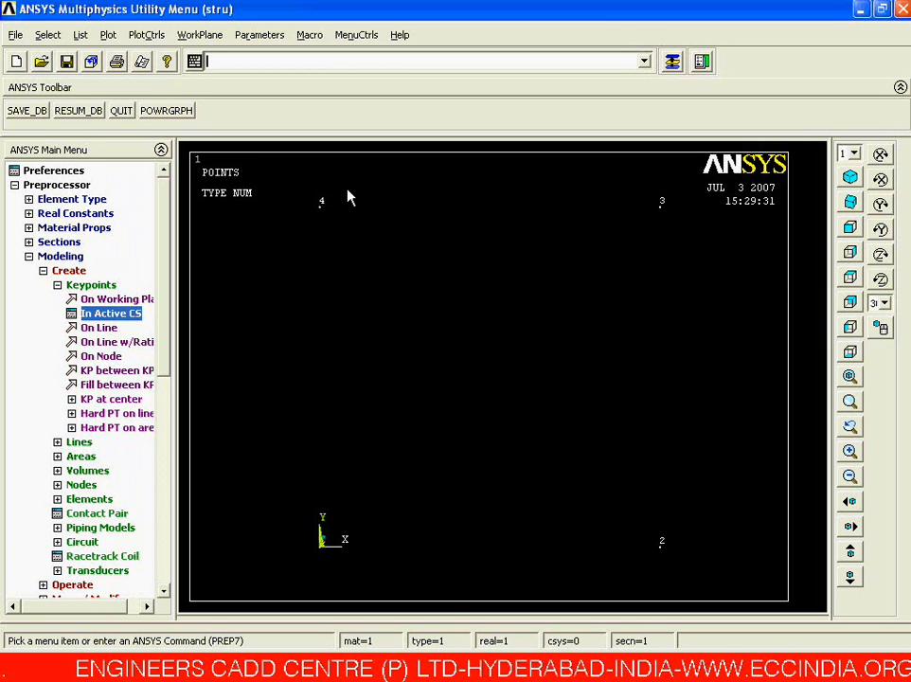
left_click(87, 286)
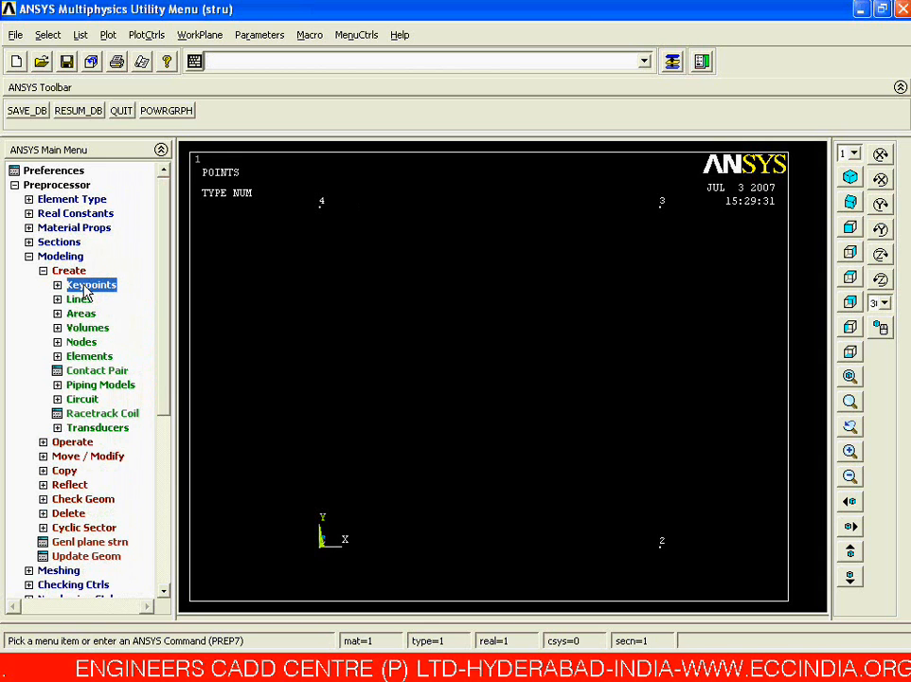